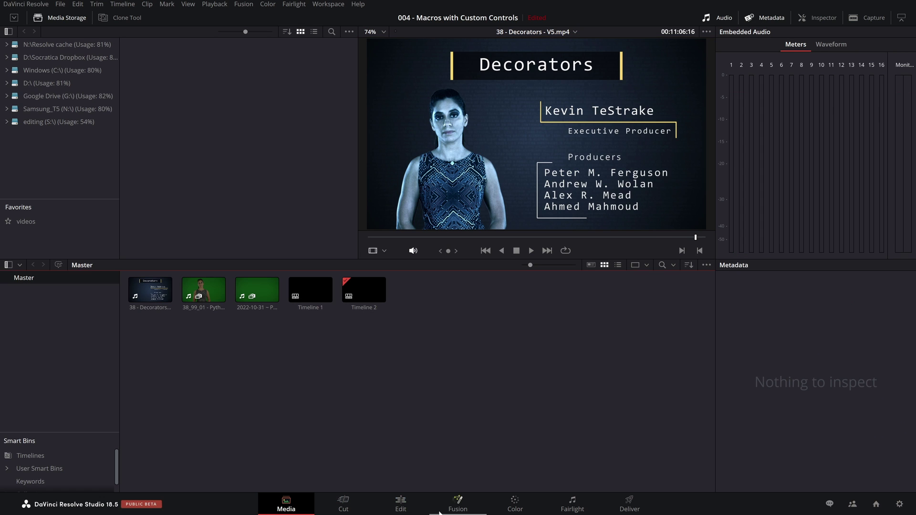
Step: Switch from the Media page to the Edit page, where the empty Timeline 2 shows
click(400, 504)
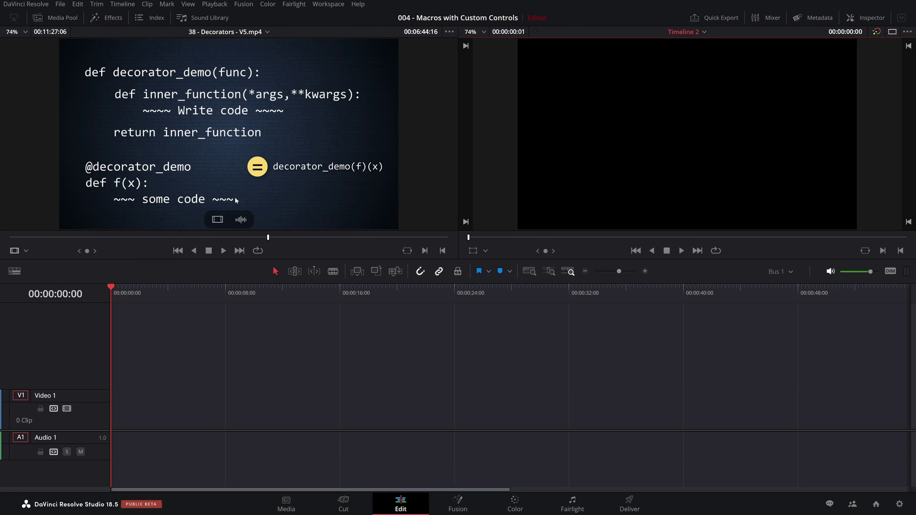
Step: Place green-screen presenter clip 38_99_01 at the start of Timeline 2
click(57, 18)
click(157, 72)
drag(158, 74, 302, 419)
click(38, 17)
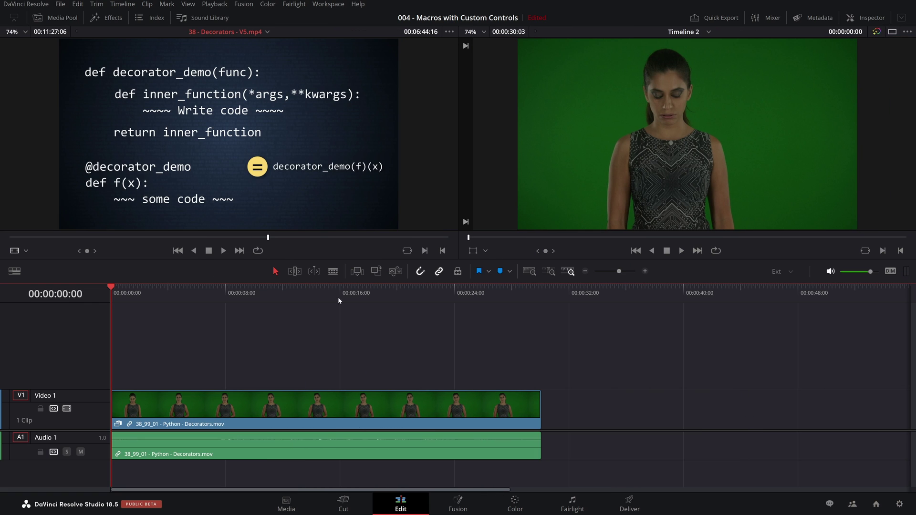
Step: Split the clip at about ten seconds and open it on the Fusion page
click(212, 289)
drag(212, 288, 253, 296)
key(ctrl+backslash)
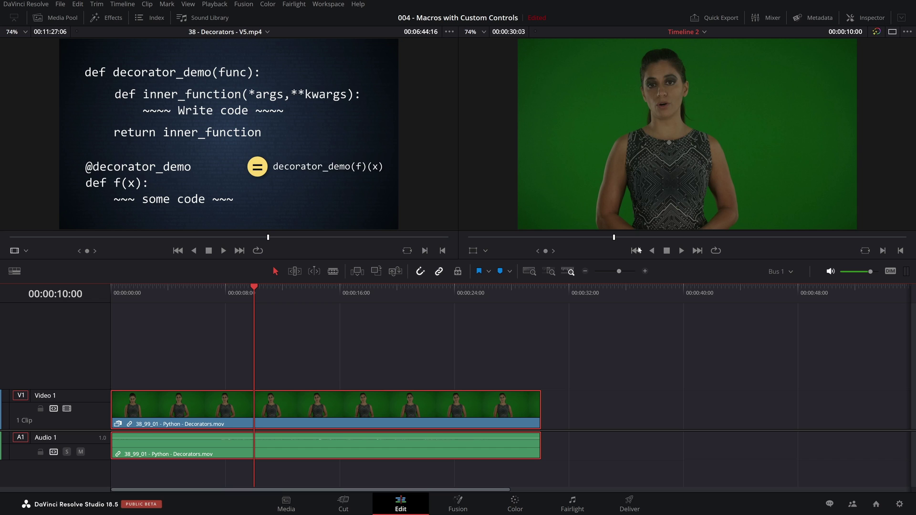
click(453, 509)
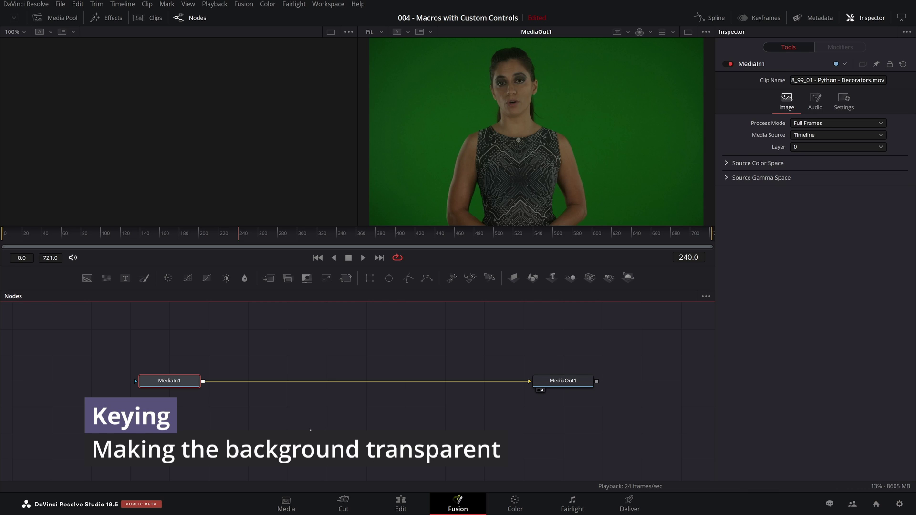
Step: Add an Ultra Keyer node and position it above the main MediaIn1–MediaOut1 link
key(shift+space)
text(ultra)
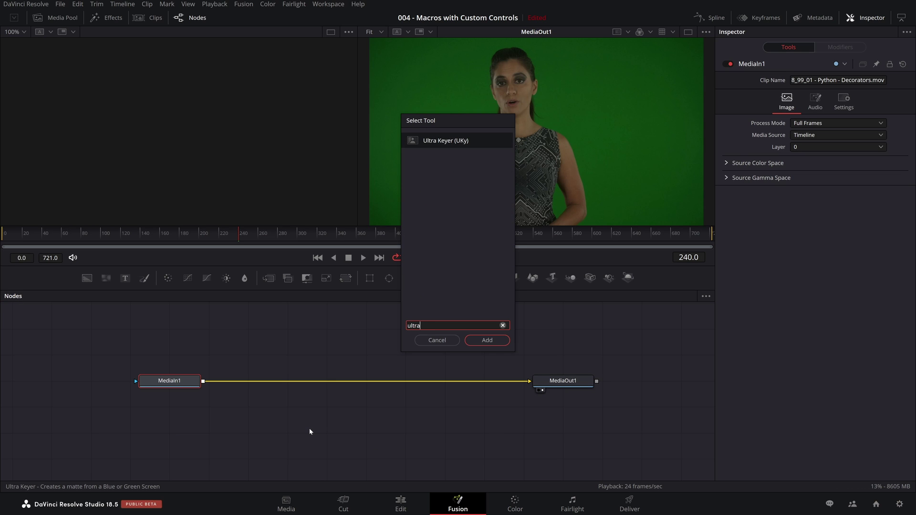
key(Return)
drag(267, 382, 348, 334)
click(359, 428)
Step: Add a Delta Keyer node under UltraKeyer1 and wire MediaIn1's output into it
key(shift+space)
text(delta)
key(Return)
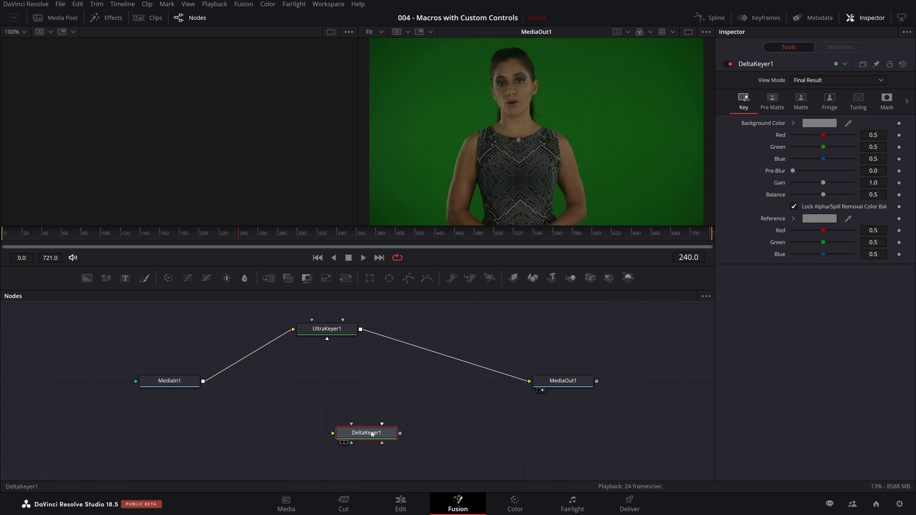
drag(362, 434, 322, 433)
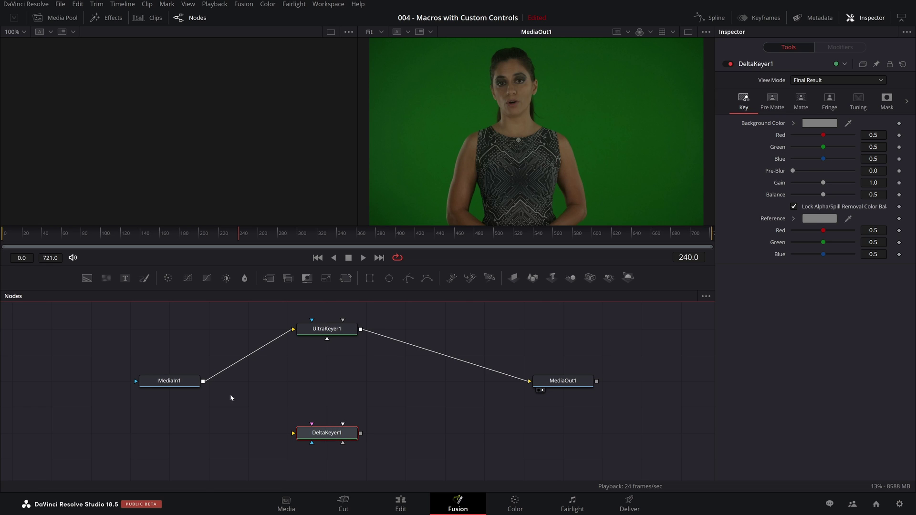
click(184, 384)
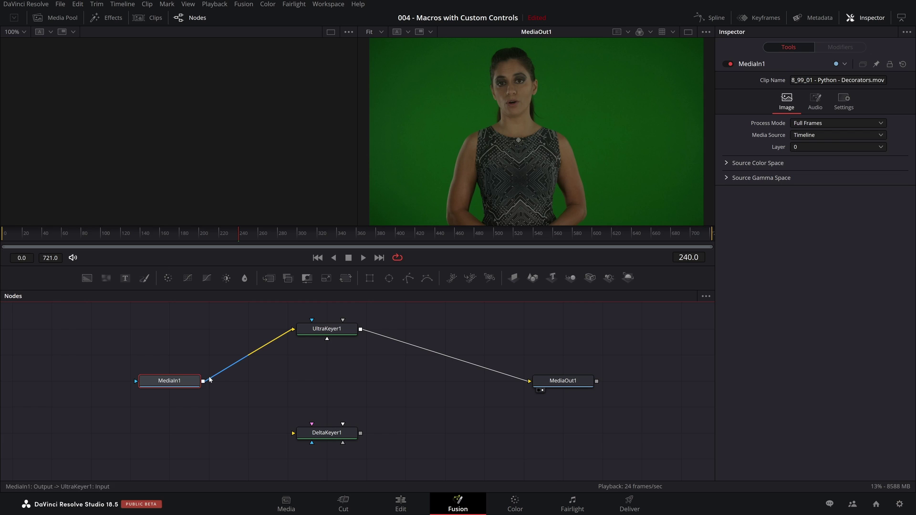
drag(203, 381, 293, 432)
Step: Connect MediaIn1 to DeltaKeyer1 and show UltraKeyer1 in the left viewer
click(471, 364)
key(Delete)
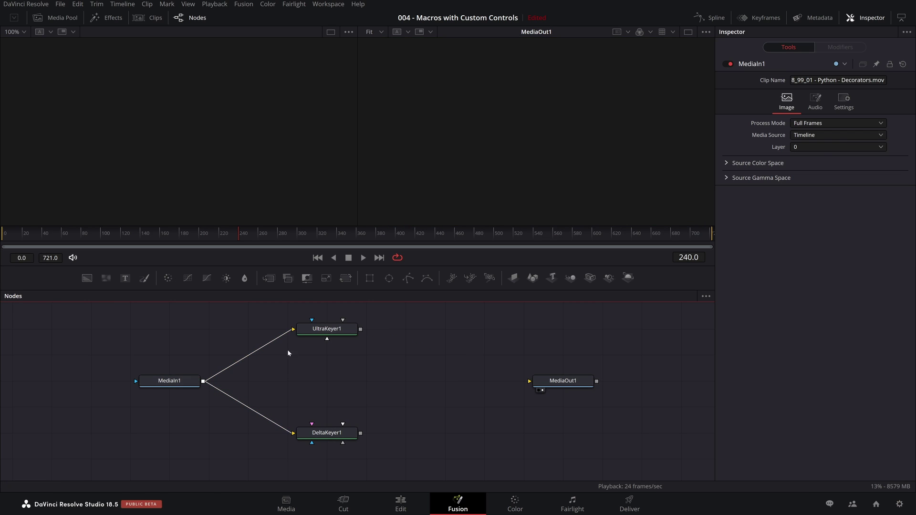
click(324, 330)
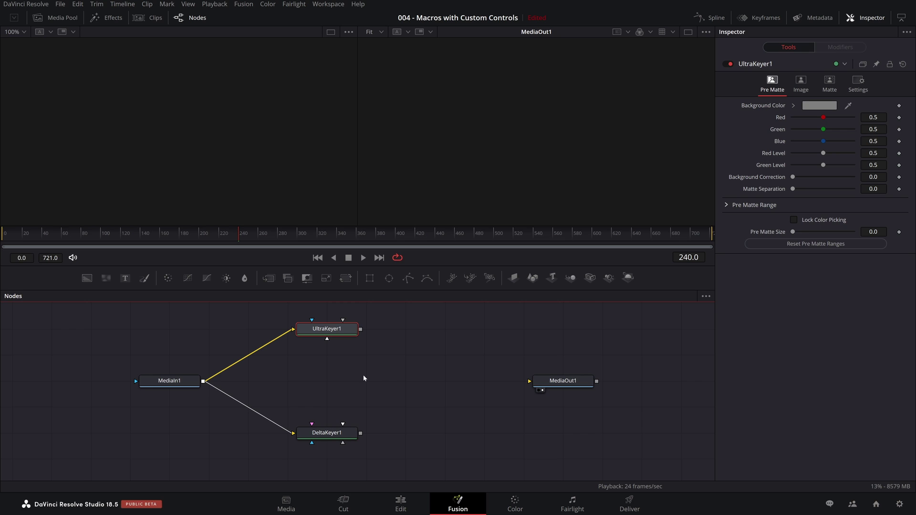
key(1)
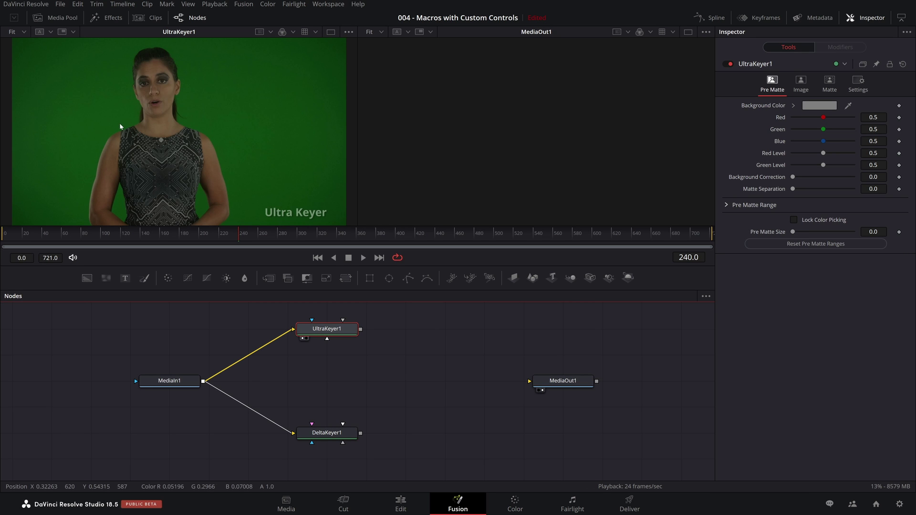
Step: Show DeltaKeyer1 in the right viewer and play the clip to compare both
click(332, 434)
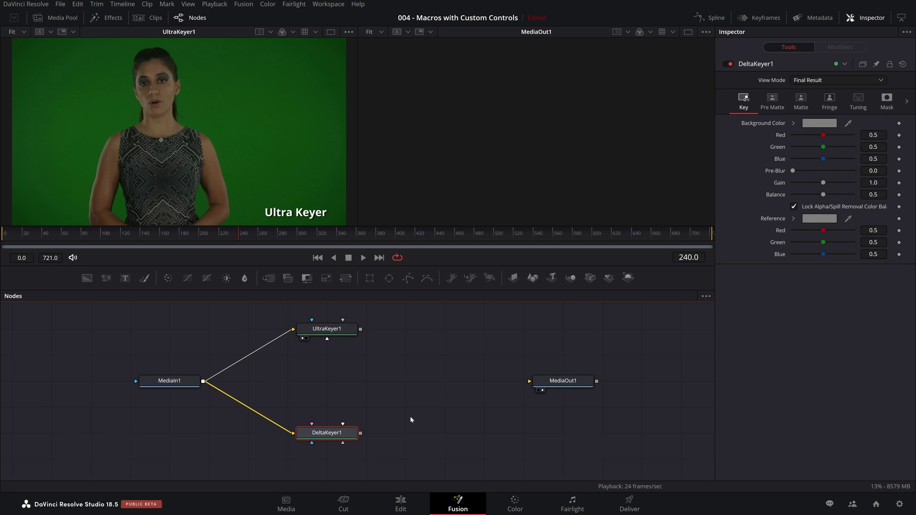
key(2)
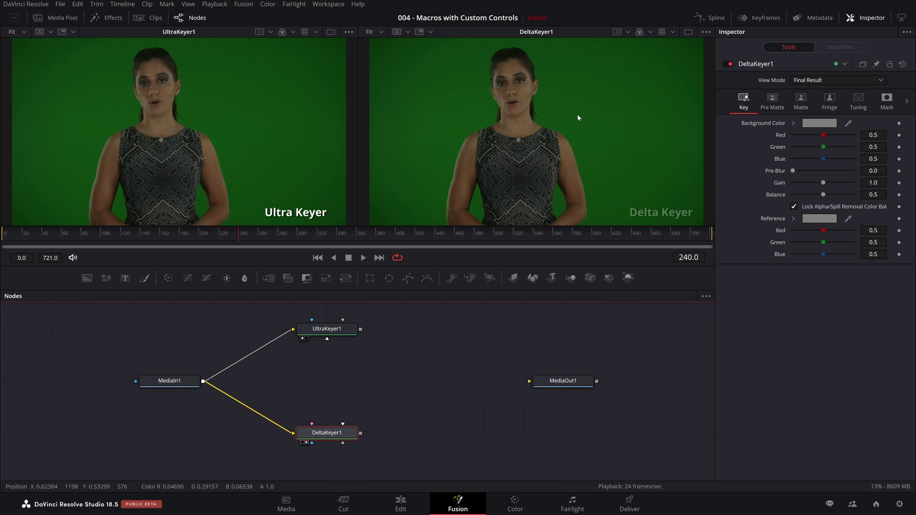
key(space)
key(space)
scroll(445, 405, up, 2)
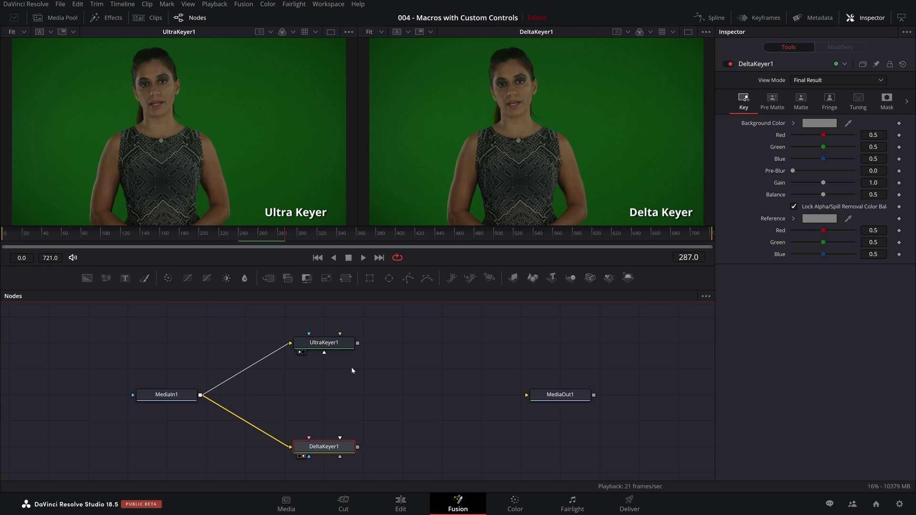
Step: Sample the green screen as UltraKeyer1's background colour and copy its hex value
click(323, 345)
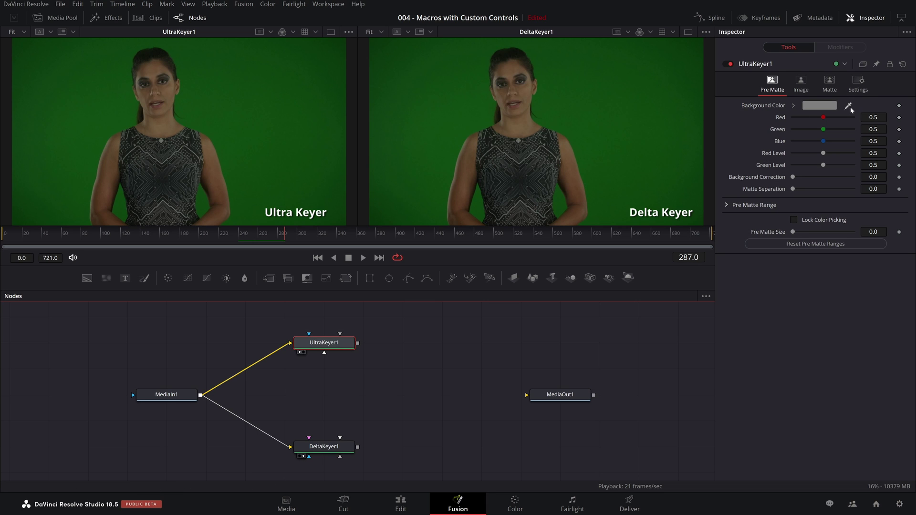
drag(850, 109, 184, 100)
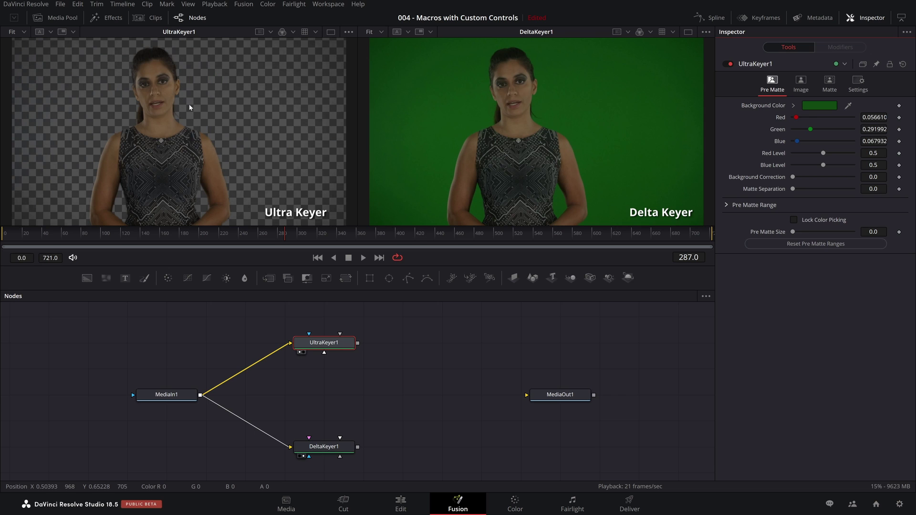
click(828, 106)
click(508, 326)
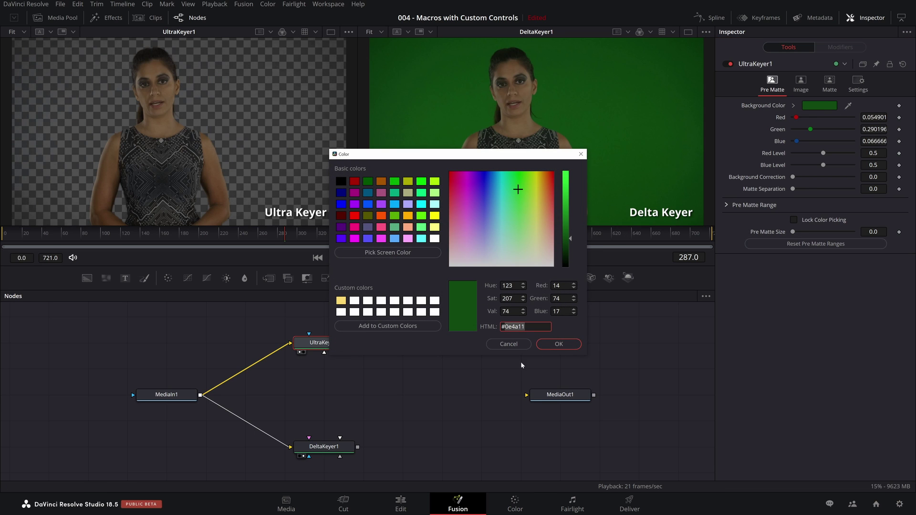
click(508, 344)
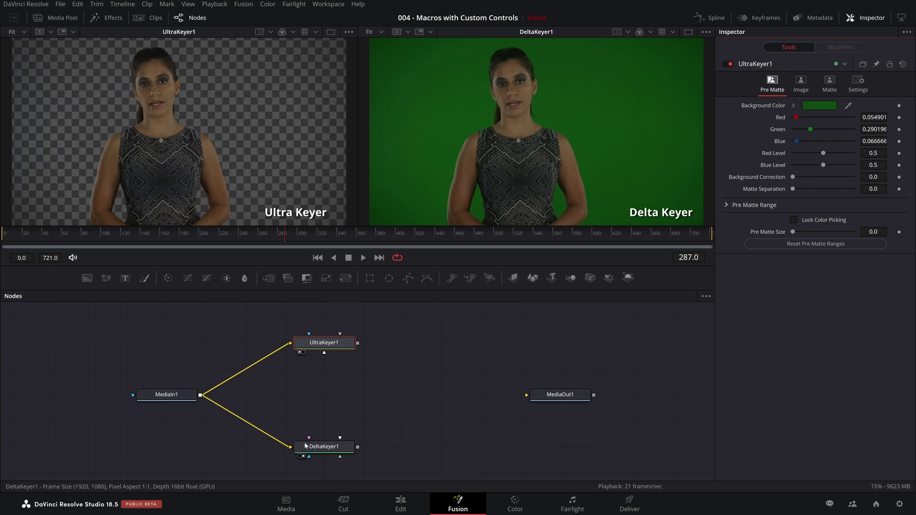
Step: Paste the same green hex #0e4a11 into DeltaKeyer1's background colour
click(324, 446)
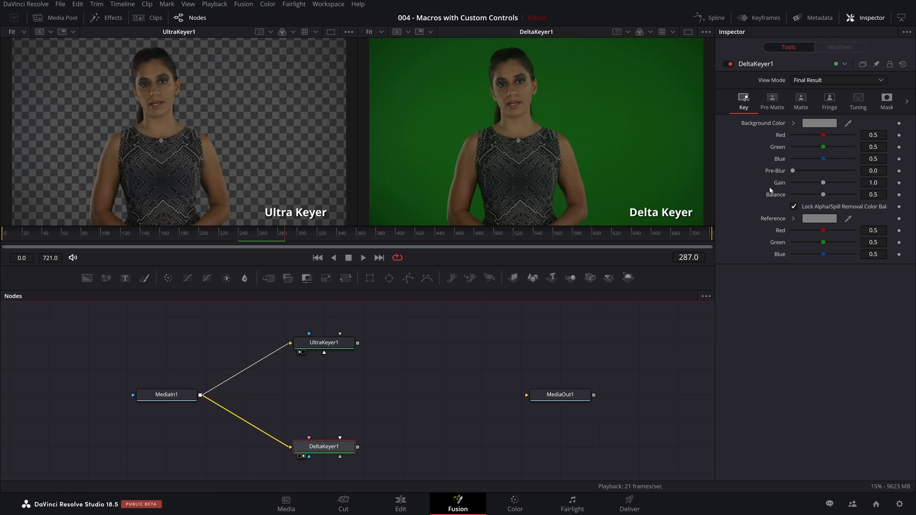
click(817, 123)
double_click(513, 326)
text(0e4a11)
click(558, 344)
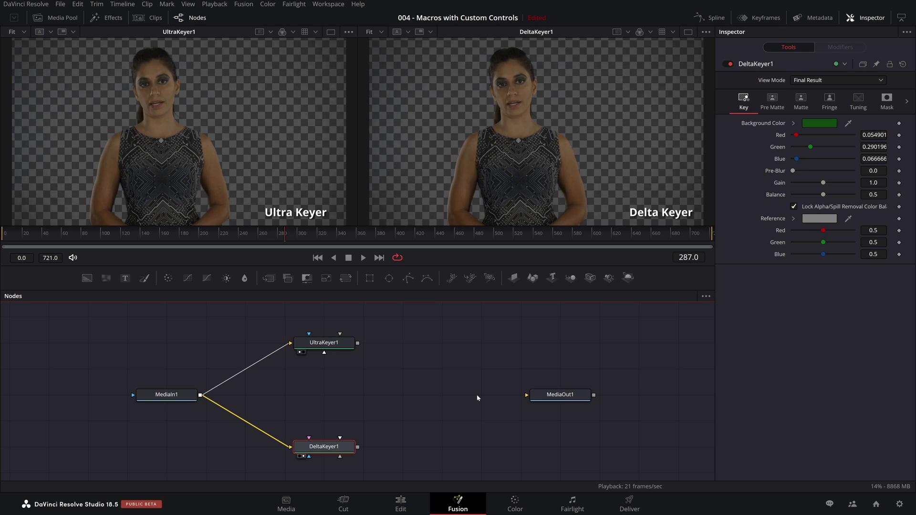
Step: Switch both viewers to alpha mattes and move DeltaKeyer1 up level with MediaIn1
click(282, 31)
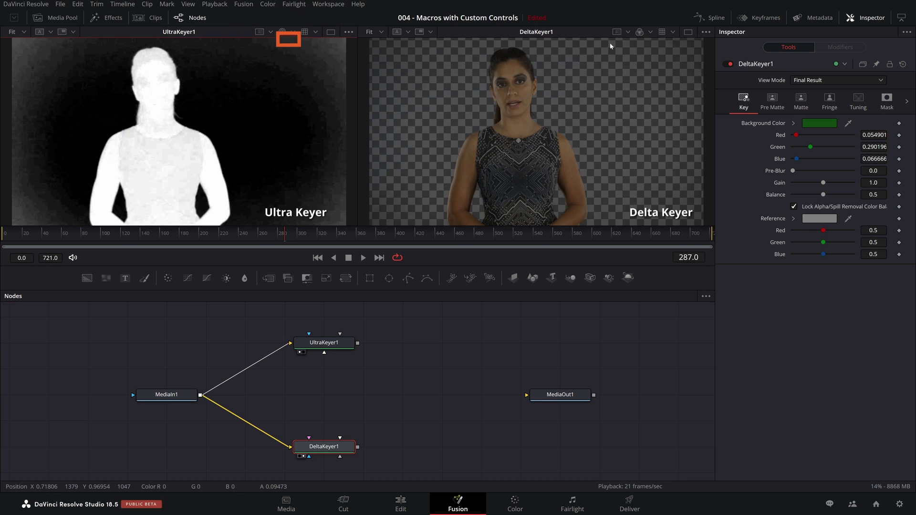
click(639, 31)
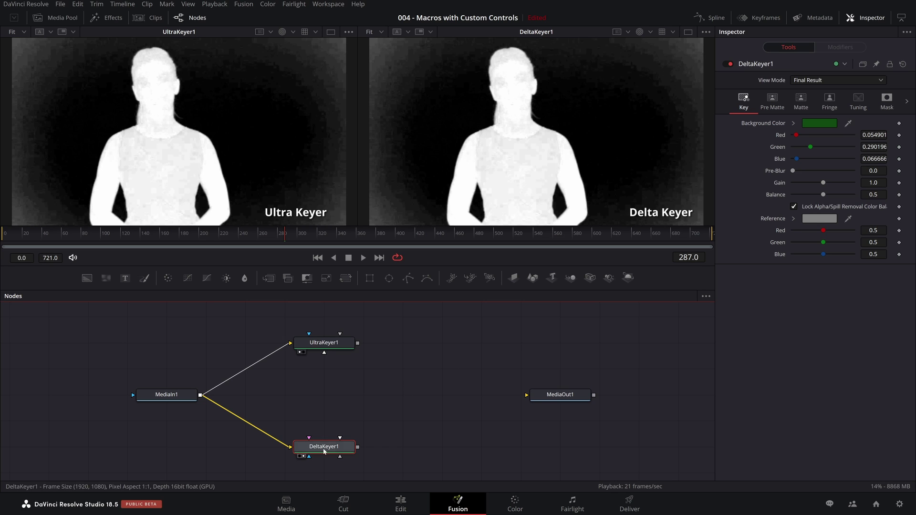
drag(333, 453, 333, 402)
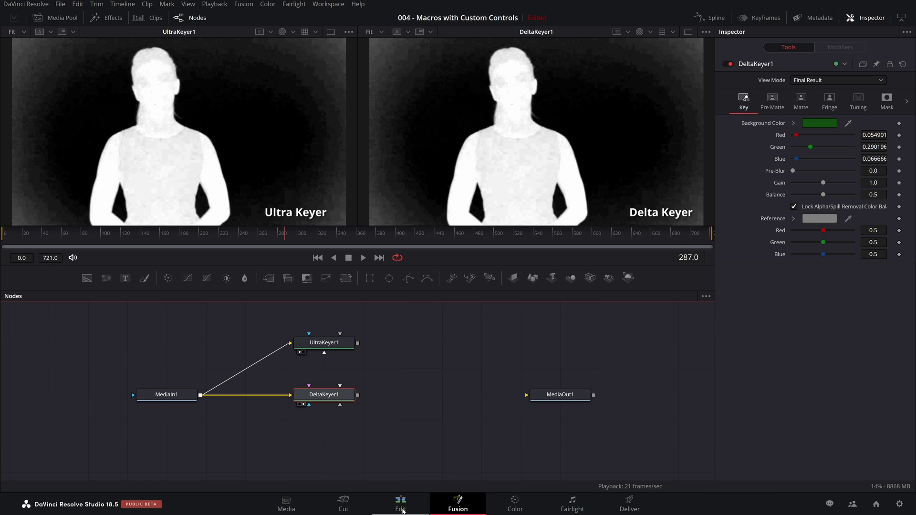
Step: On the Media page, preview CLEAN PLATE full screen, then play presenter clip 38_99_01
click(285, 508)
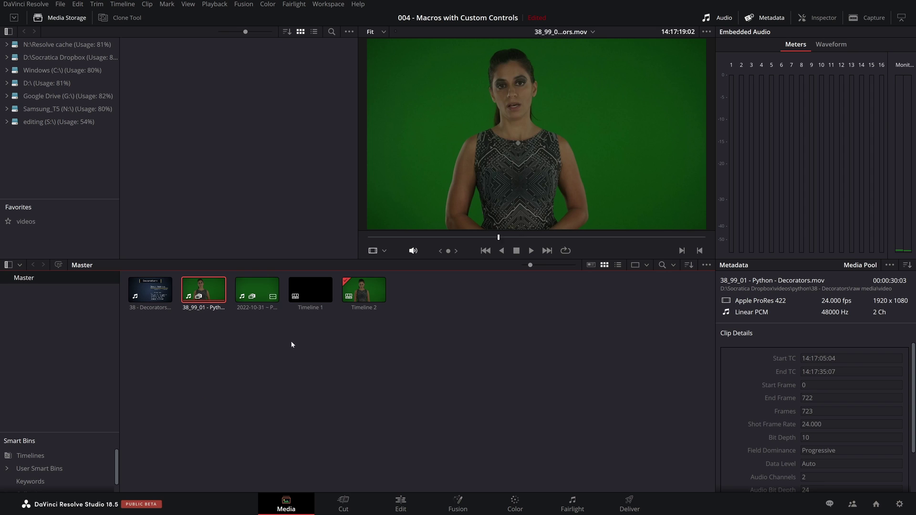
click(257, 294)
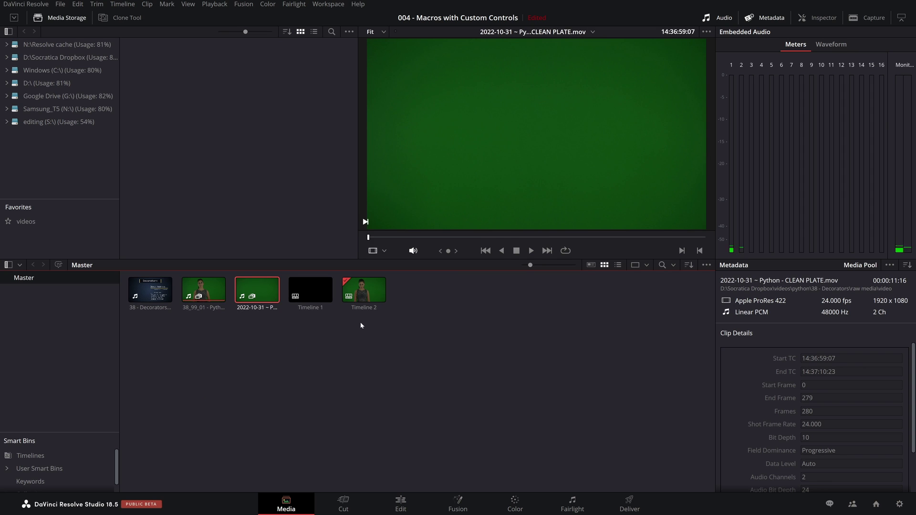
key(p)
click(204, 290)
key(space)
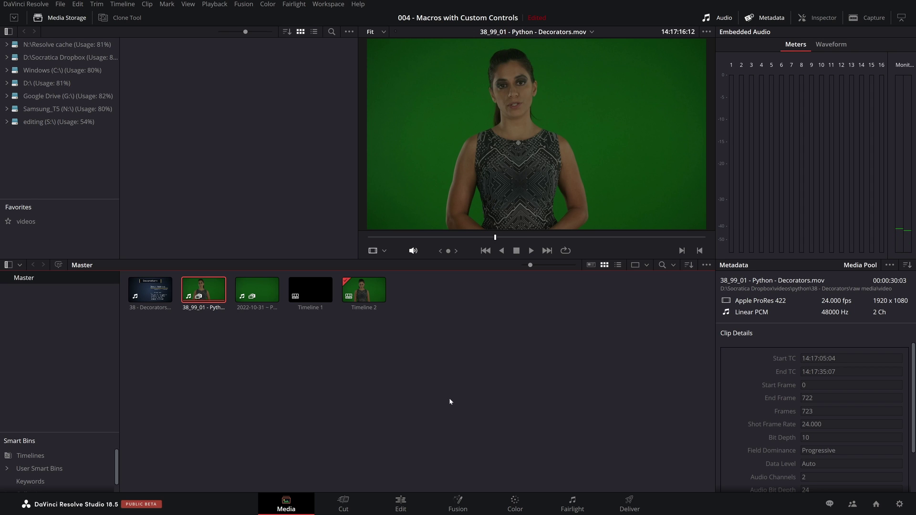
Step: Back on the Fusion page, drag DeltaKeyer1 down below UltraKeyer1
click(459, 504)
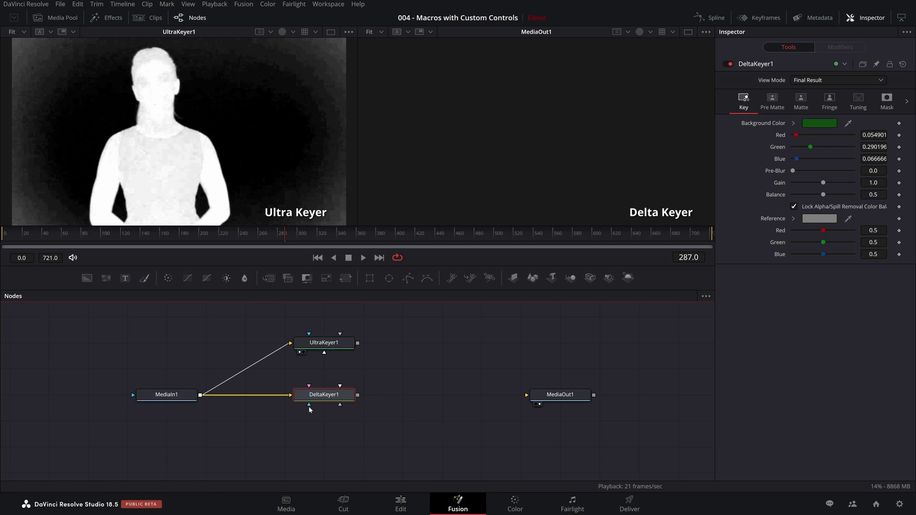
mouse_move(309, 408)
drag(329, 397, 329, 449)
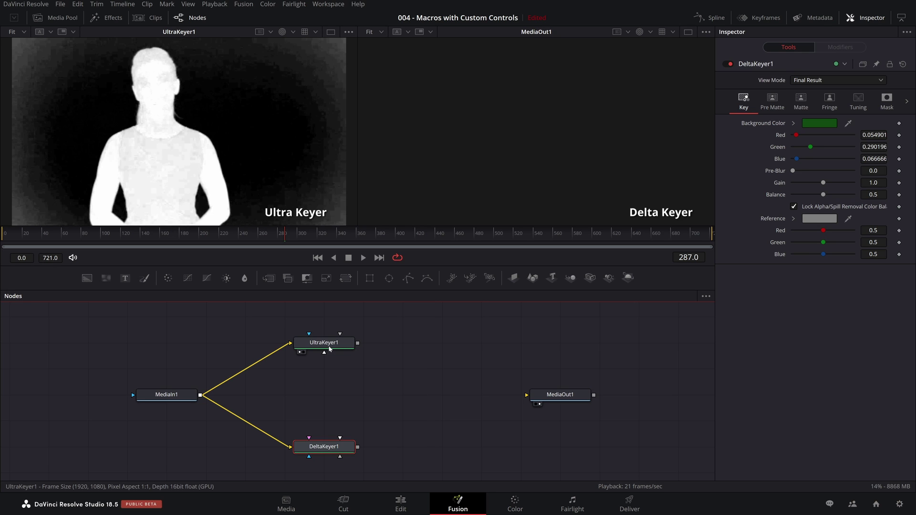
Step: Drag the CLEAN PLATE clip from the Media Pool into the node graph as MediaIn2
click(329, 346)
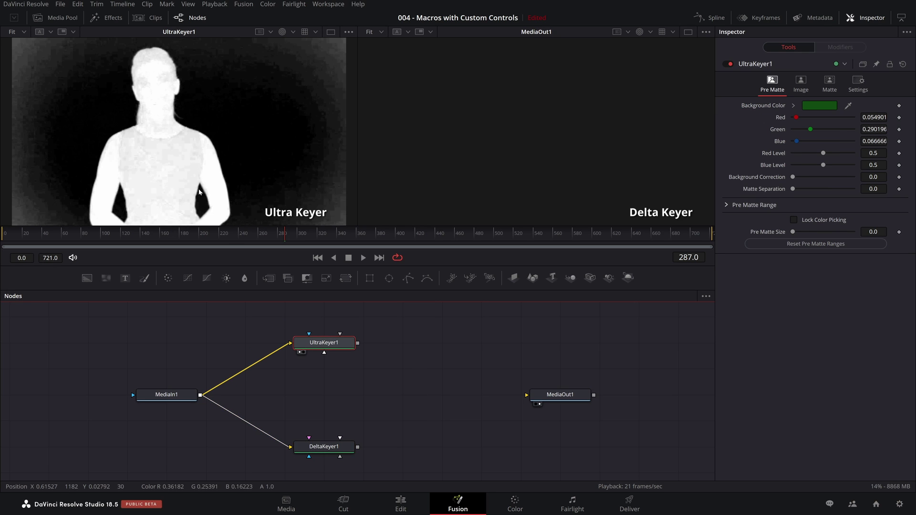
click(71, 18)
click(175, 54)
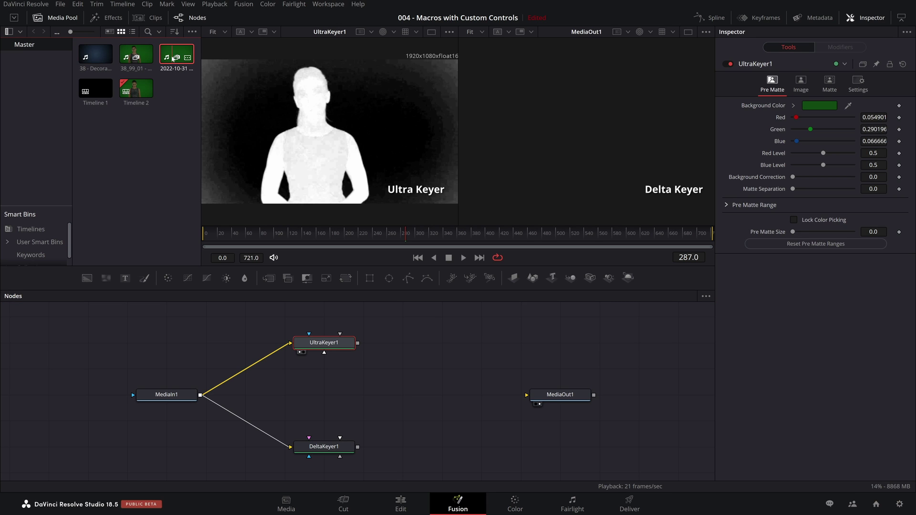
drag(179, 55, 358, 400)
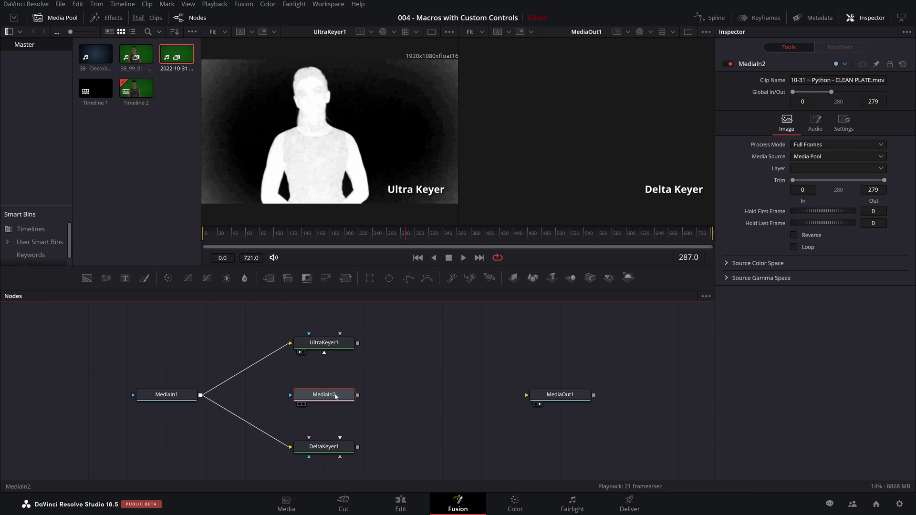
click(62, 18)
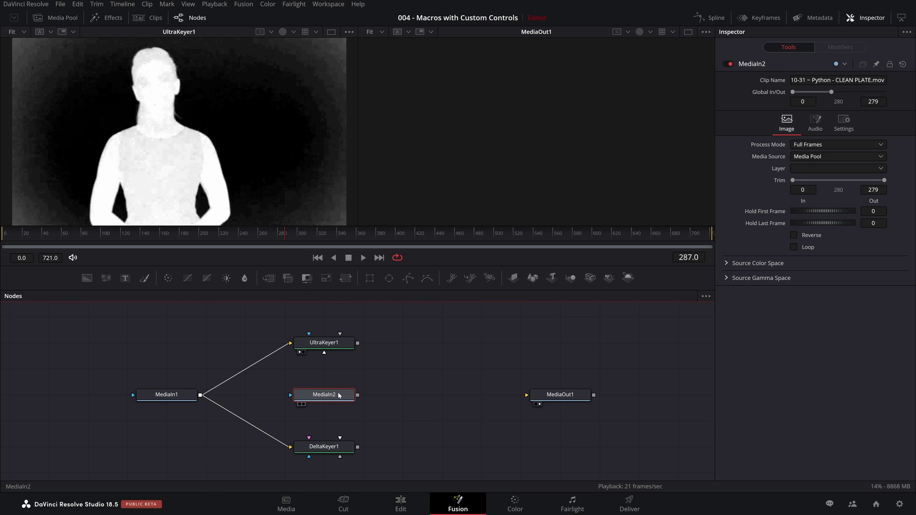
Step: Inspect MediaIn2 and then MediaIn1 in the left viewer, scrubbing through each
key(1)
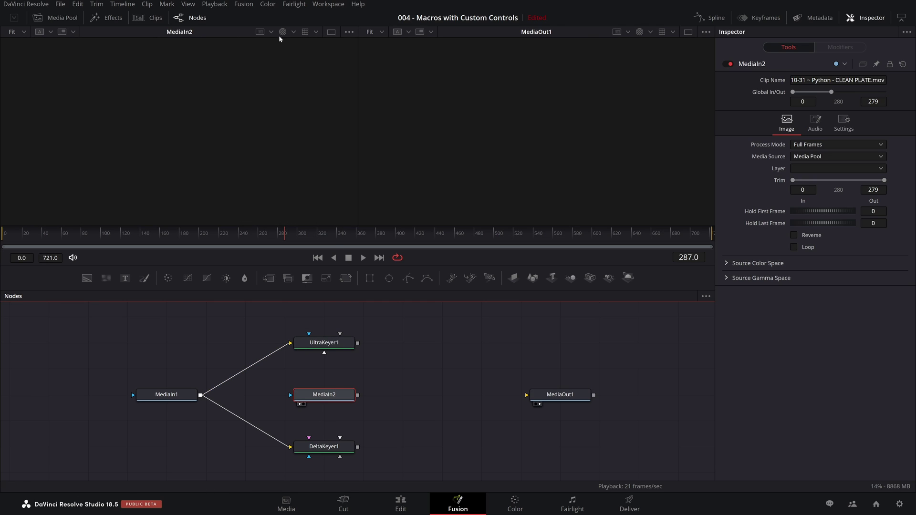
click(280, 33)
drag(29, 236, 285, 239)
click(172, 399)
key(1)
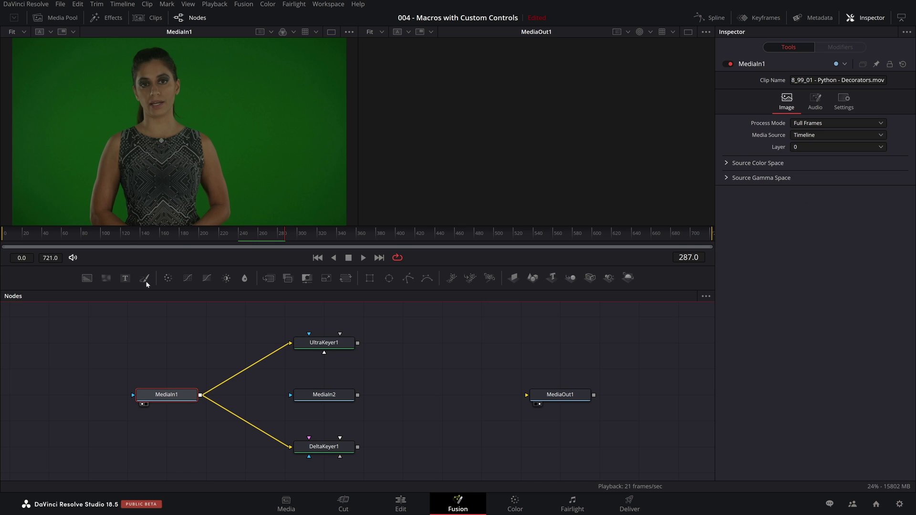
drag(301, 235, 4, 238)
click(333, 398)
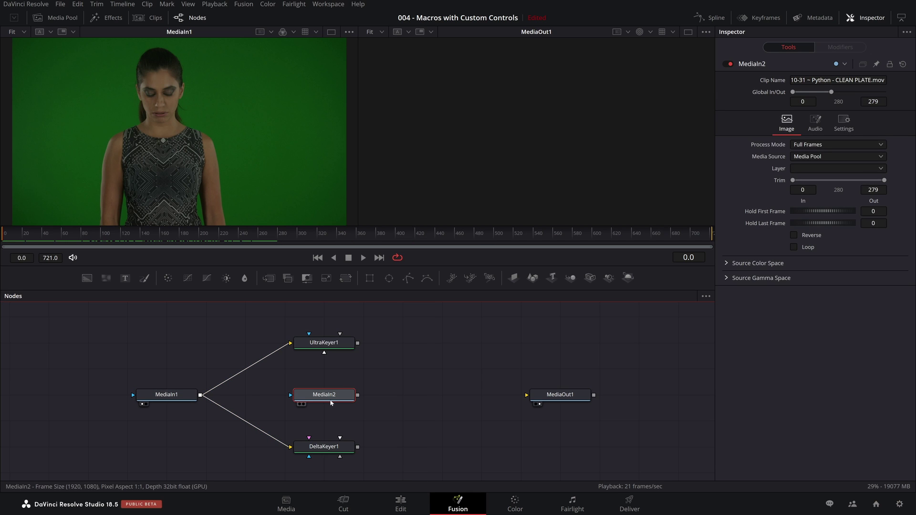
Step: Rename MediaIn1 to FOOTAGE and MediaIn2 to CLEANPLATE
click(167, 395)
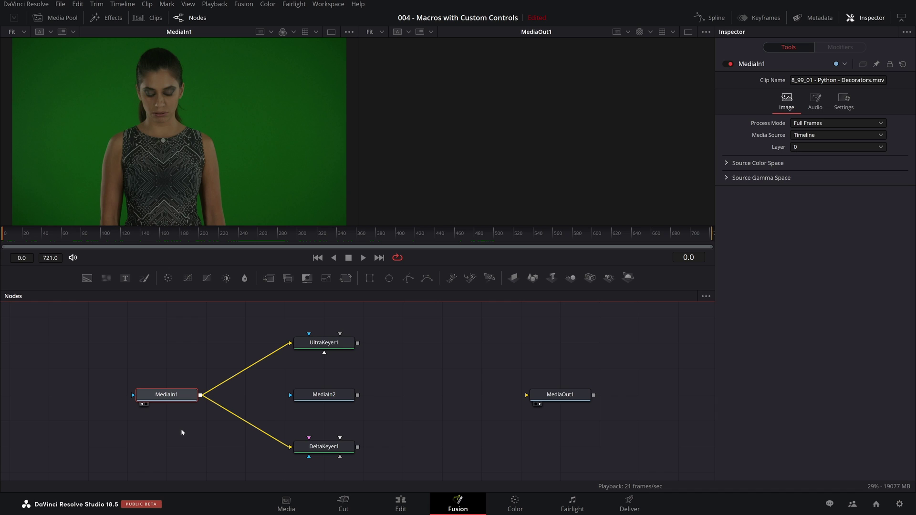
key(F2)
text(FOOTAGE)
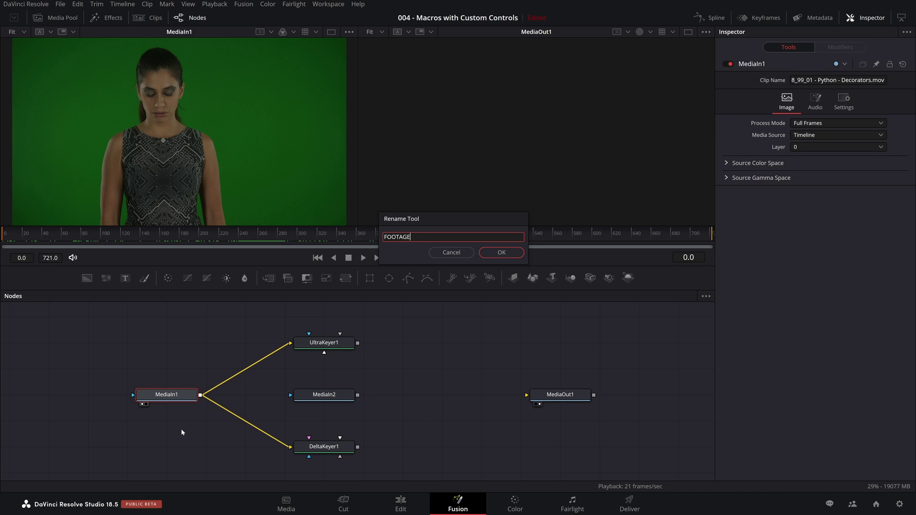
key(Return)
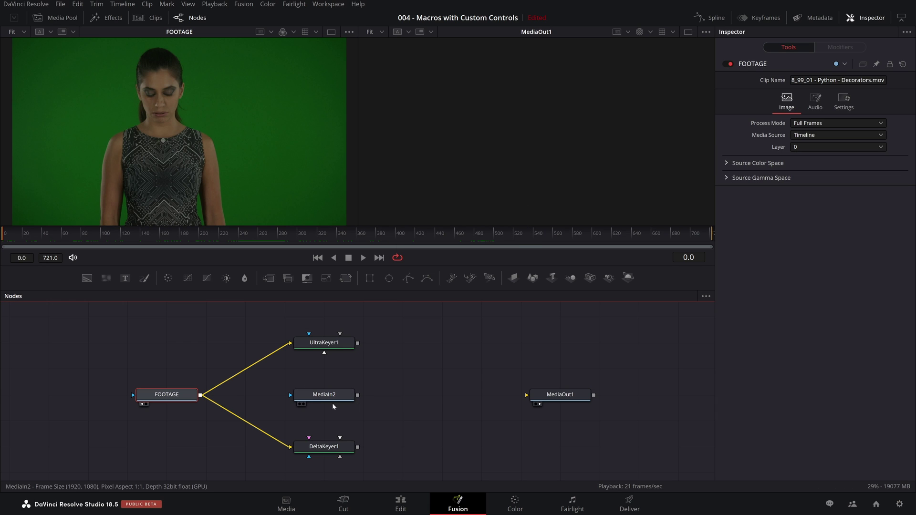
click(319, 398)
key(F2)
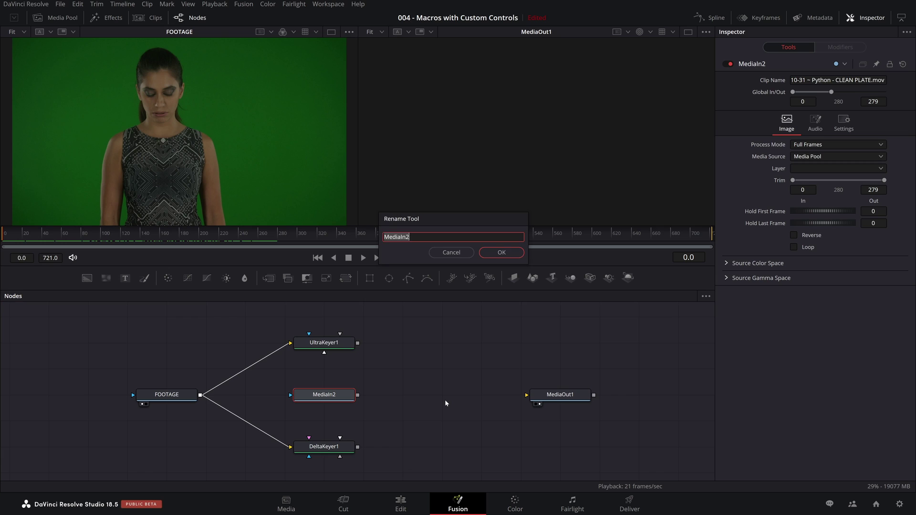
text(CLEANPLATE)
key(Return)
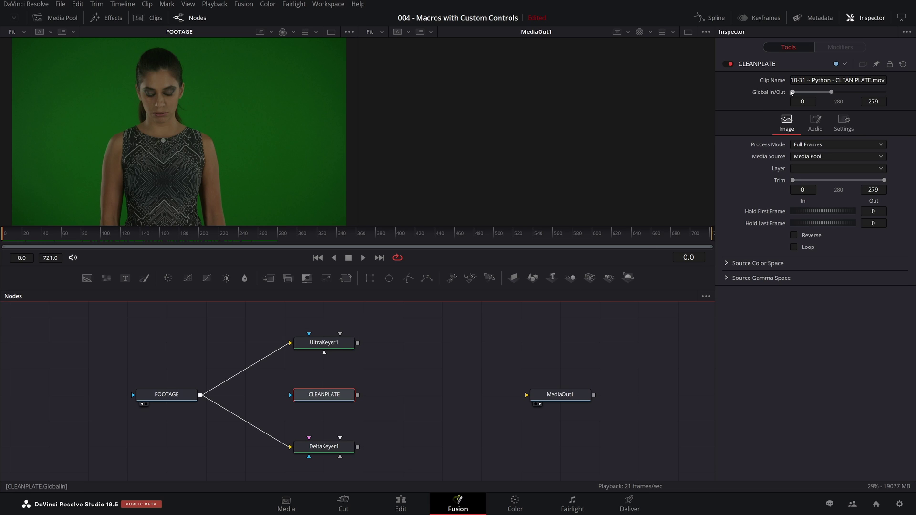
Step: Extend CLEANPLATE's global out point to 722 and scrub through it in the left viewer
drag(830, 94, 883, 92)
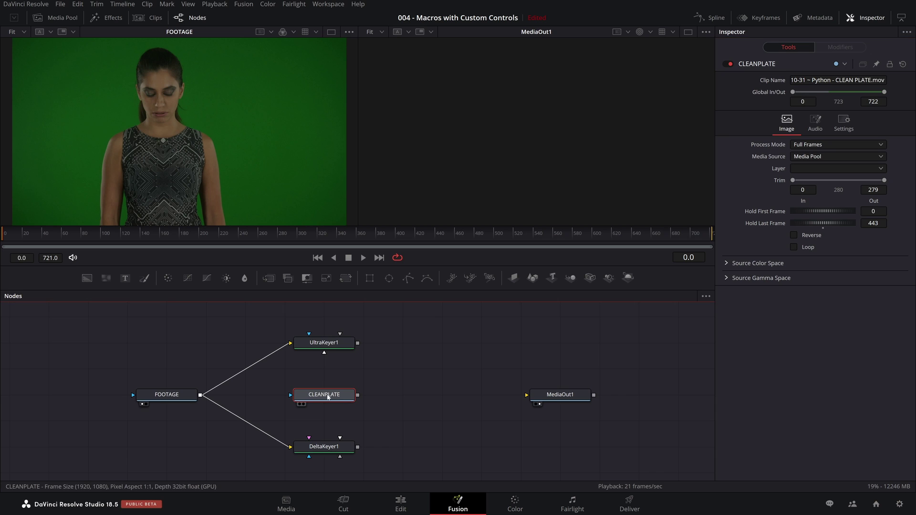
key(1)
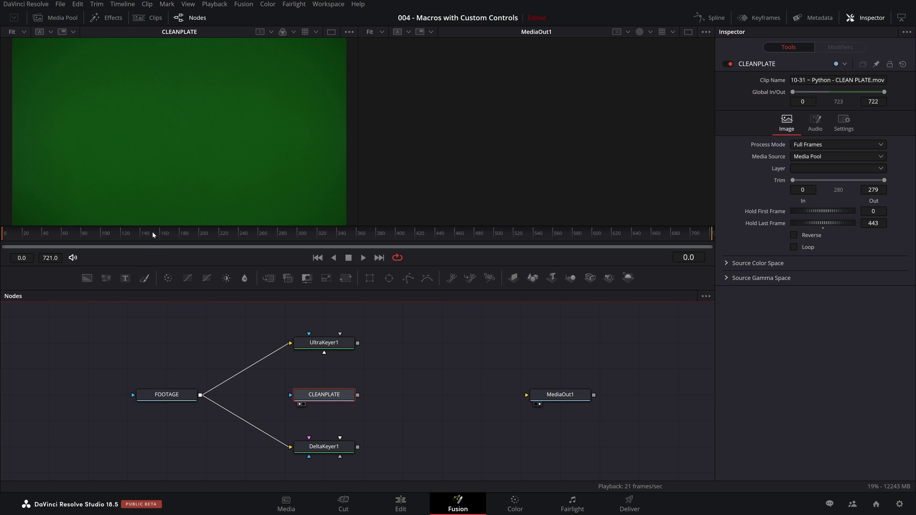
drag(141, 237, 4, 233)
Step: Load UltraKeyer1 into viewer 1 and DeltaKeyer1 into viewer 2, showing the alpha mattes
click(324, 343)
key(1)
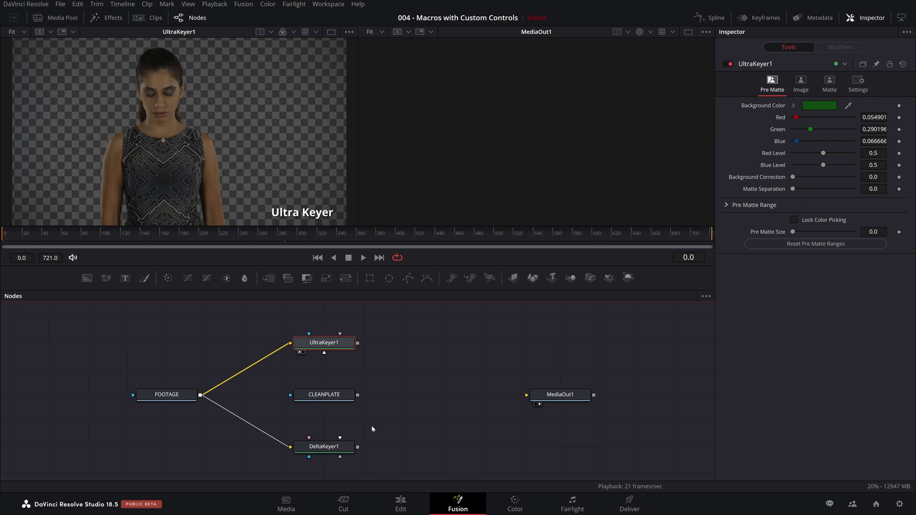
click(323, 446)
key(2)
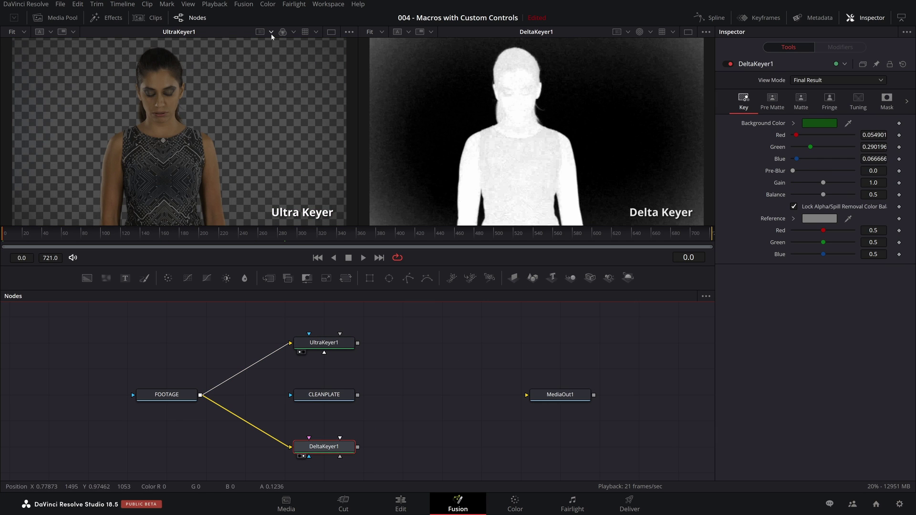
key(a)
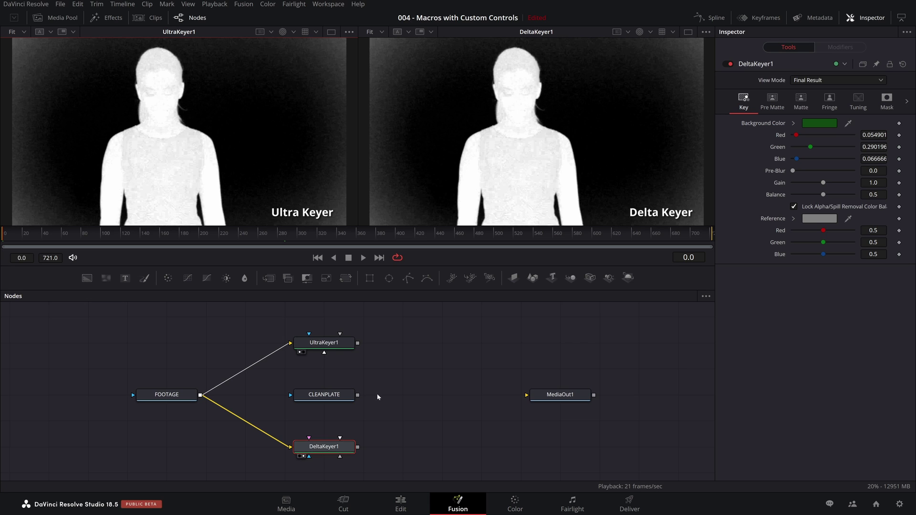
Step: Wire CLEANPLATE's output into DeltaKeyer1's clean plate input
drag(357, 395, 309, 437)
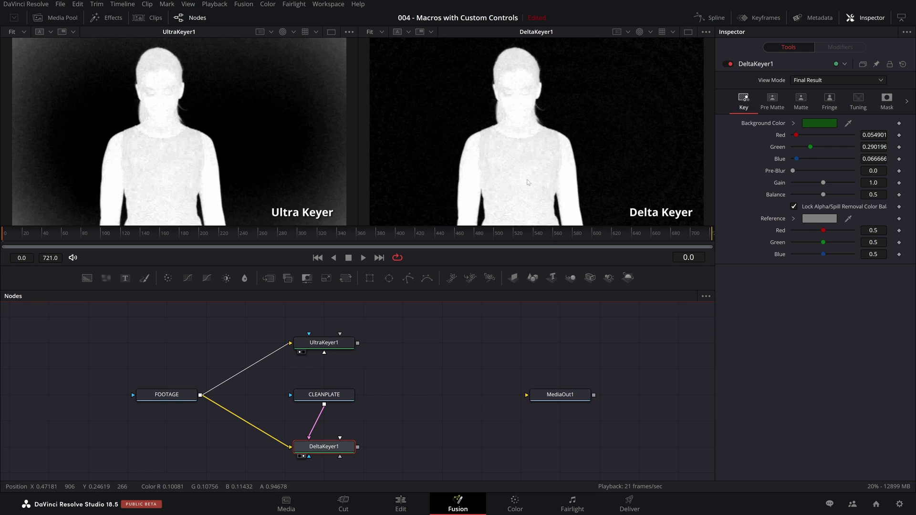
click(320, 394)
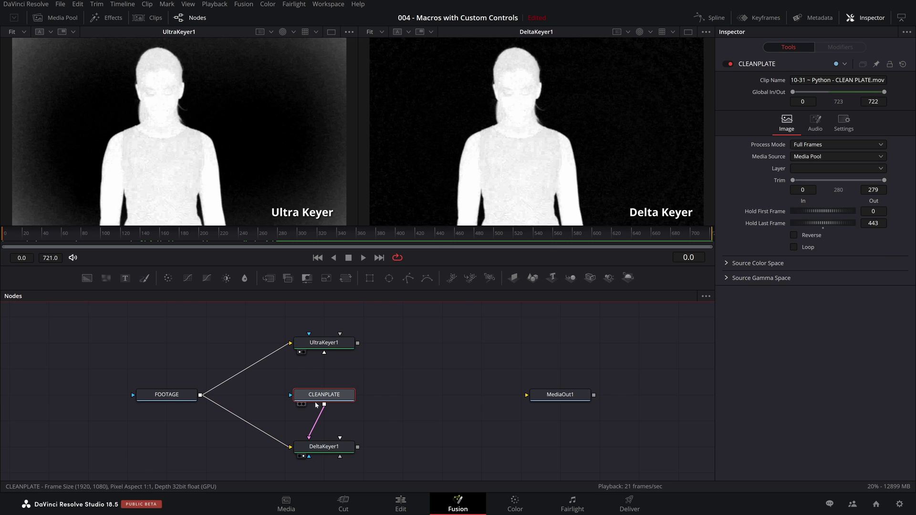
click(728, 64)
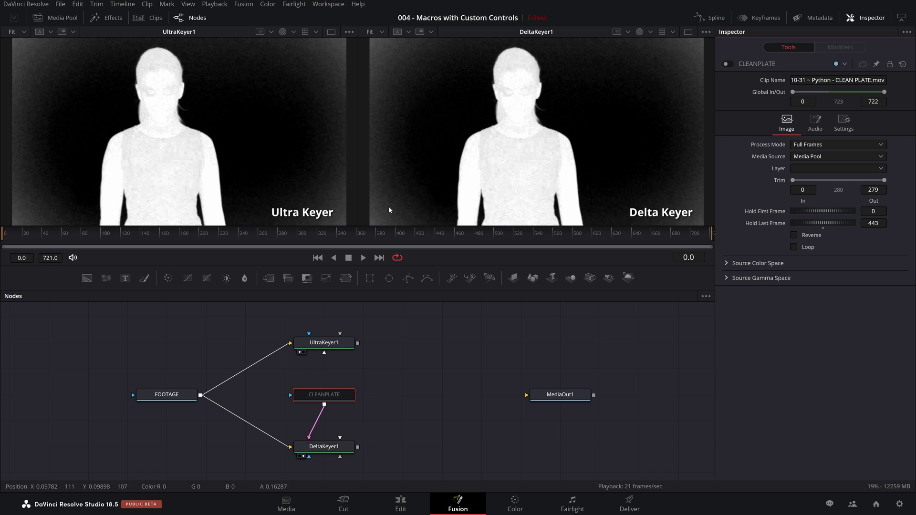
click(730, 63)
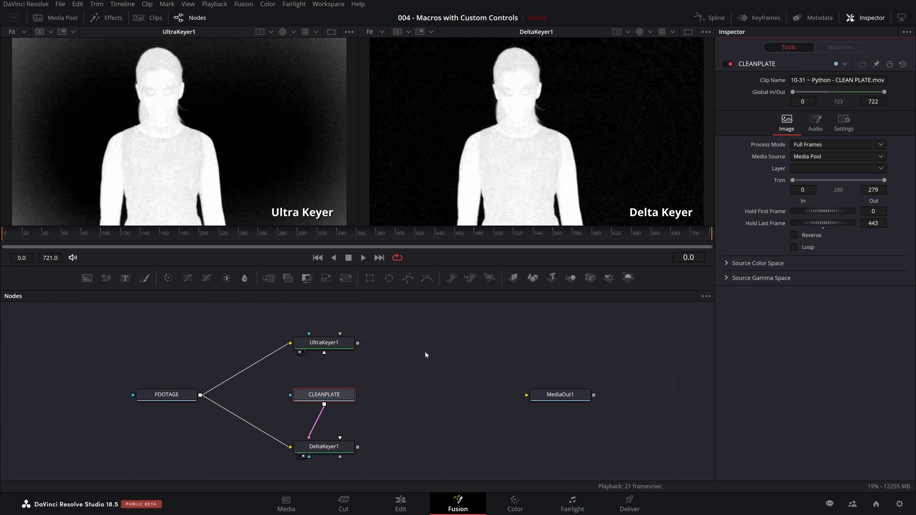
click(487, 395)
key(space)
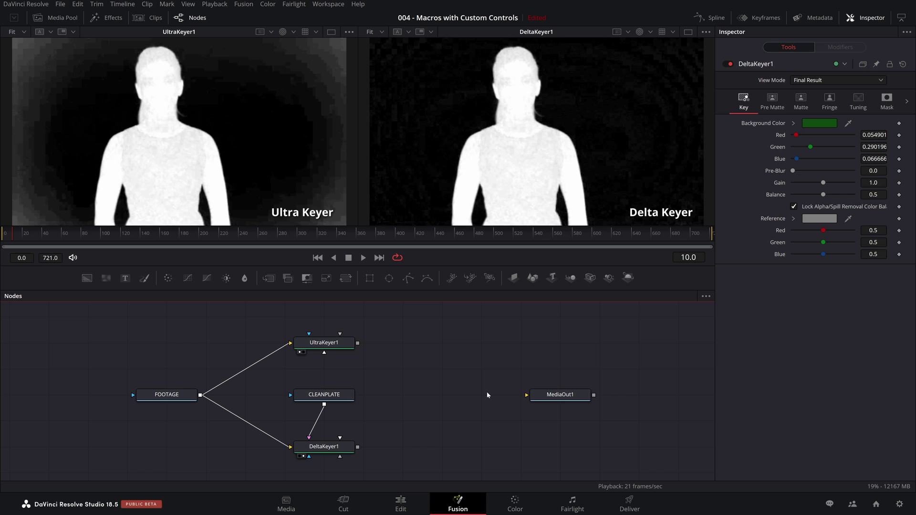
Step: On the Edit page, create a new timeline named BG Demo from the Media Pool
click(408, 502)
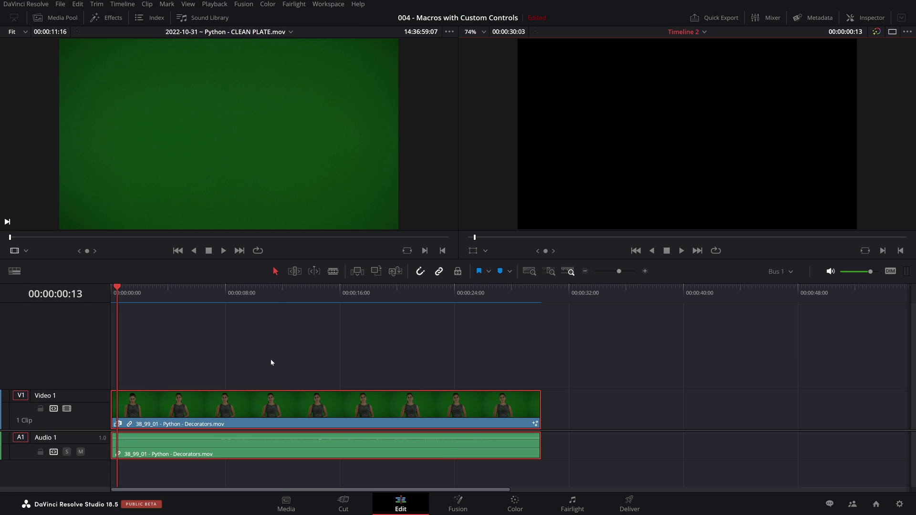
drag(219, 287, 262, 370)
drag(260, 289, 297, 289)
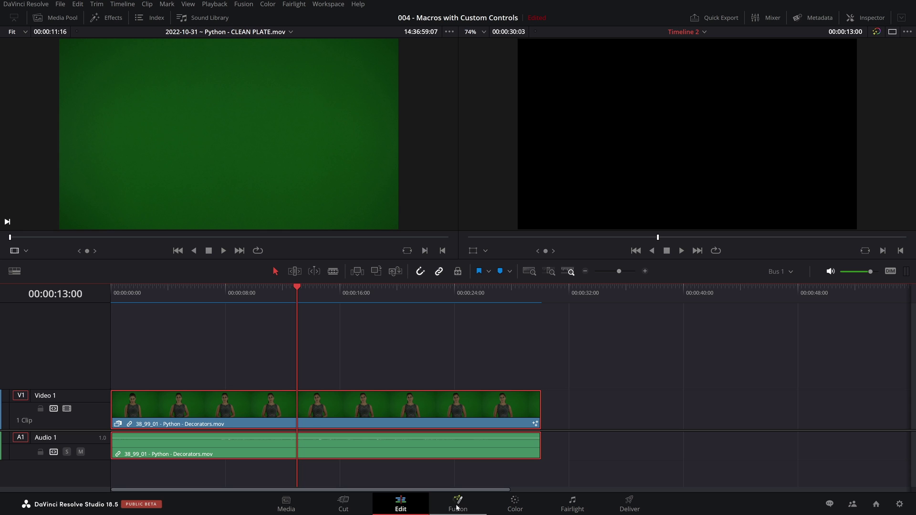
click(55, 19)
right_click(131, 179)
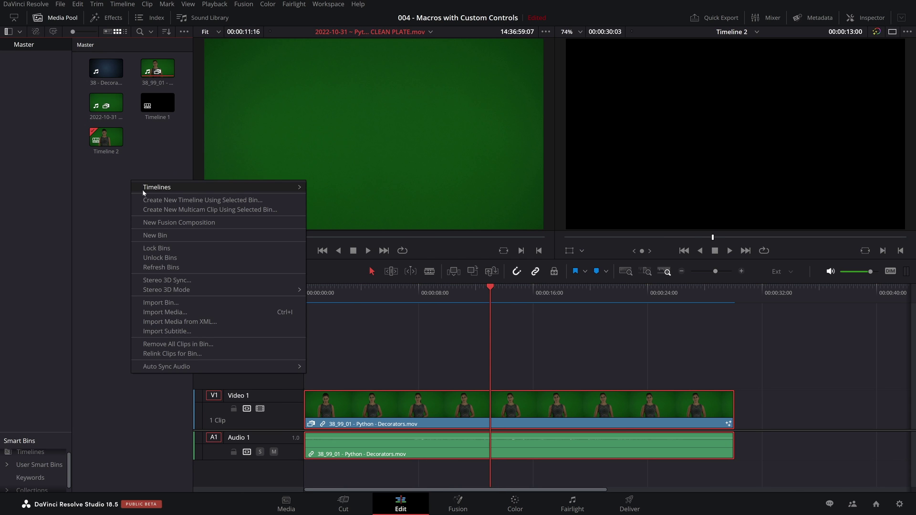
mouse_move(241, 188)
click(343, 185)
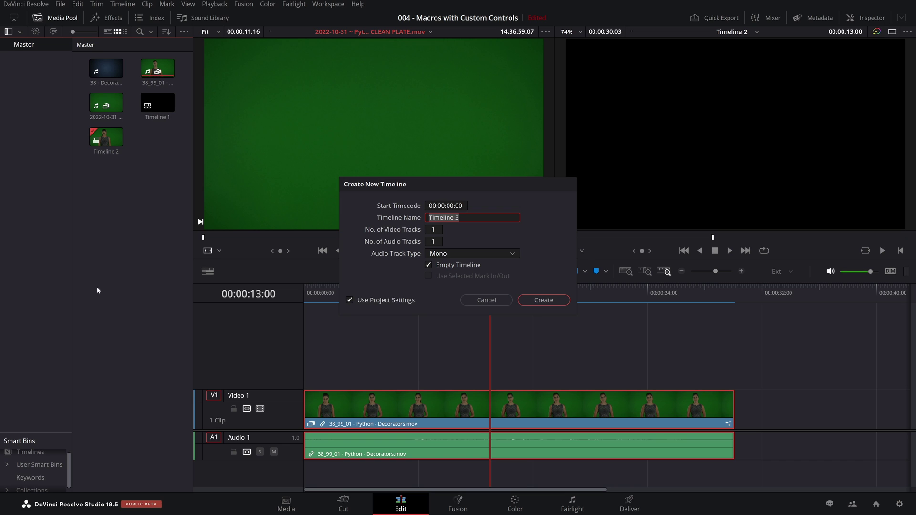
text(Ba)
text( Demo)
key(Return)
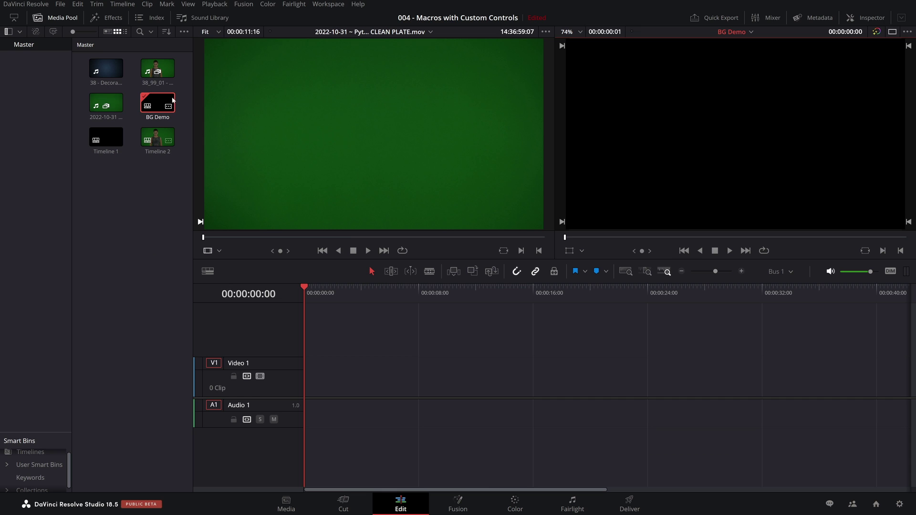
Step: Place the Python - Decorators clip, then the CLEAN PLATE clip right after it, on V1
click(159, 71)
drag(159, 71, 368, 367)
drag(386, 291, 542, 291)
drag(106, 102, 801, 392)
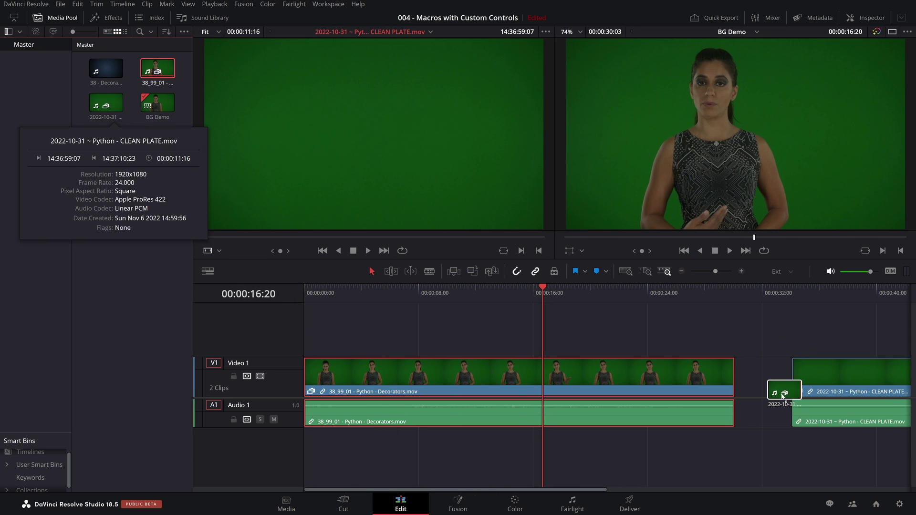
drag(782, 396, 751, 371)
click(372, 143)
click(53, 18)
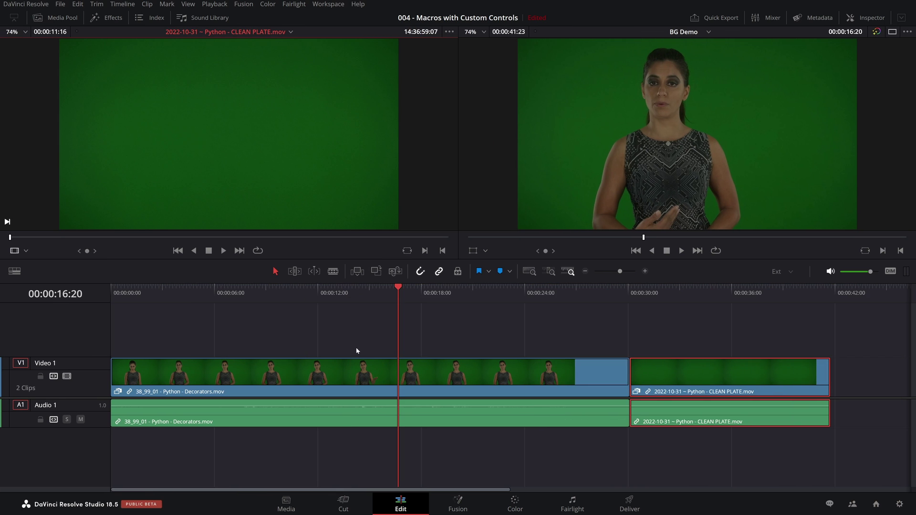
scroll(372, 366, down, 1)
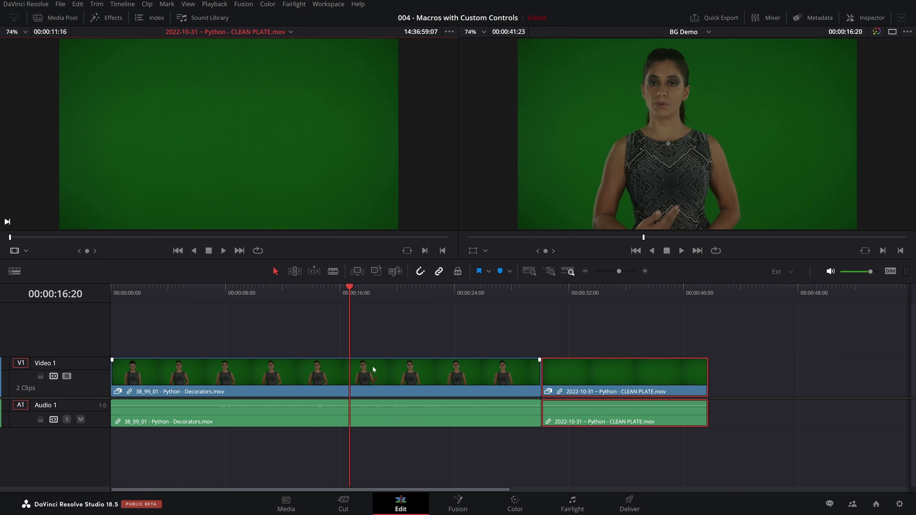
Step: Add a Solid Color generator to the end of the BG Demo timeline
click(106, 18)
click(39, 97)
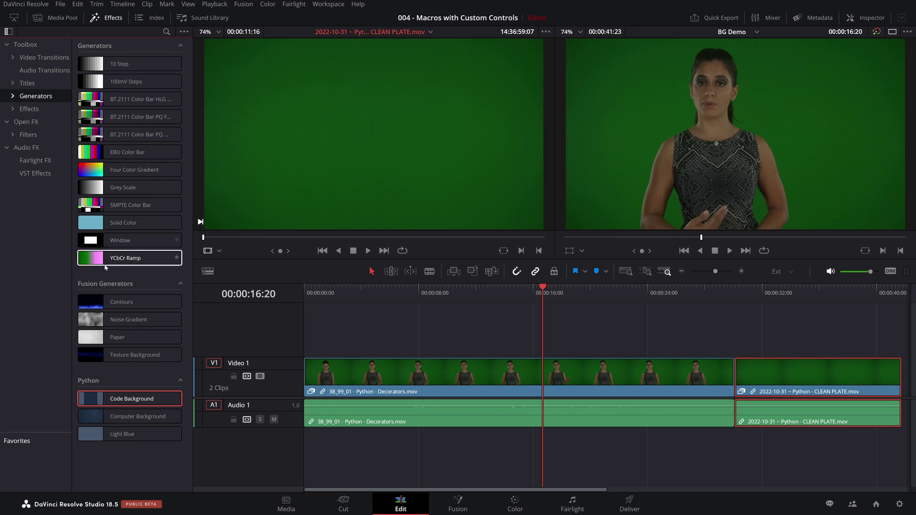
drag(91, 225, 849, 374)
click(840, 373)
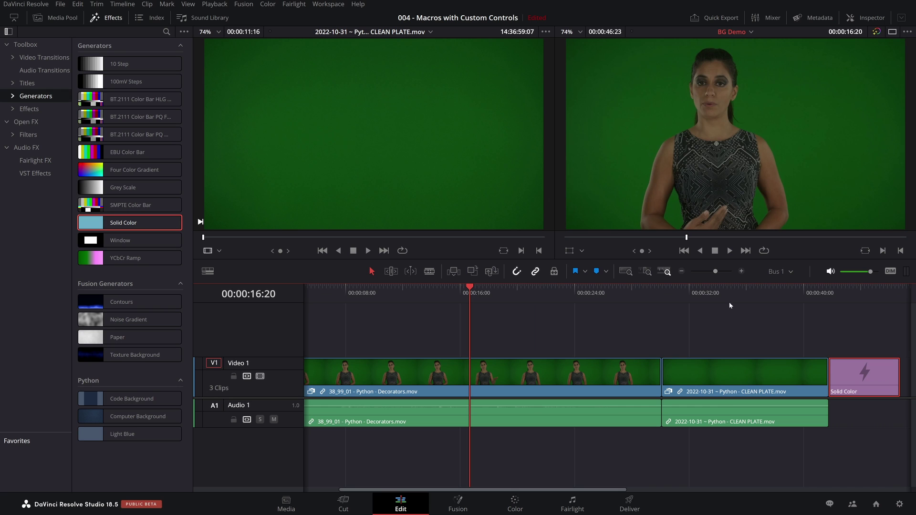
drag(481, 301, 873, 315)
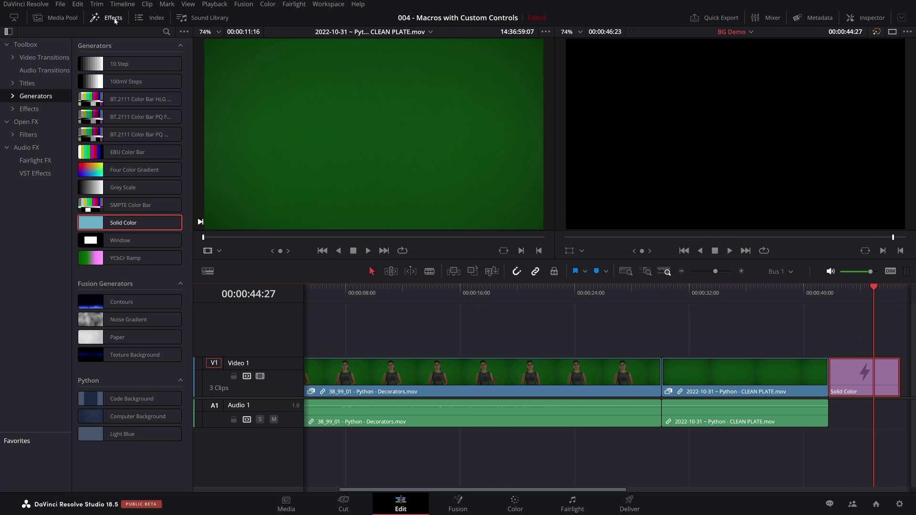
click(98, 18)
click(872, 18)
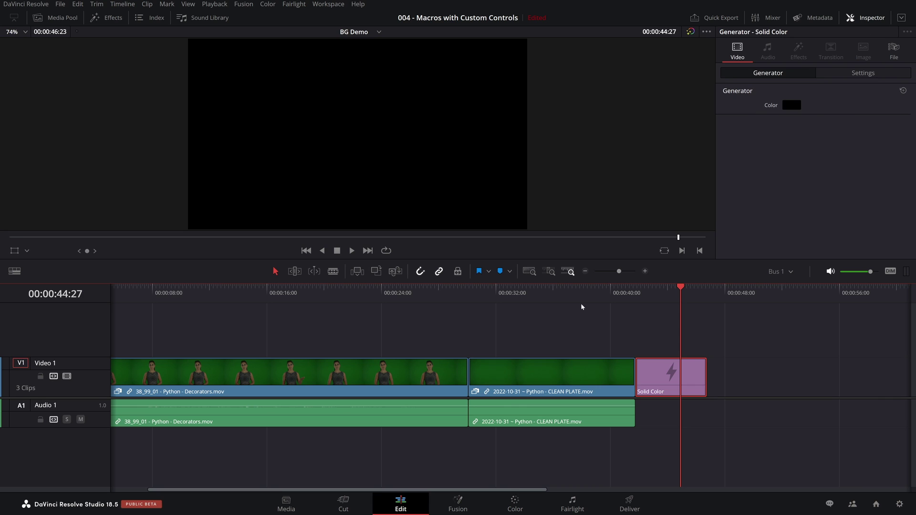
key(Up)
Step: On Timeline 2's Fusion page, read UltraKeyer1's Background Color value
click(379, 32)
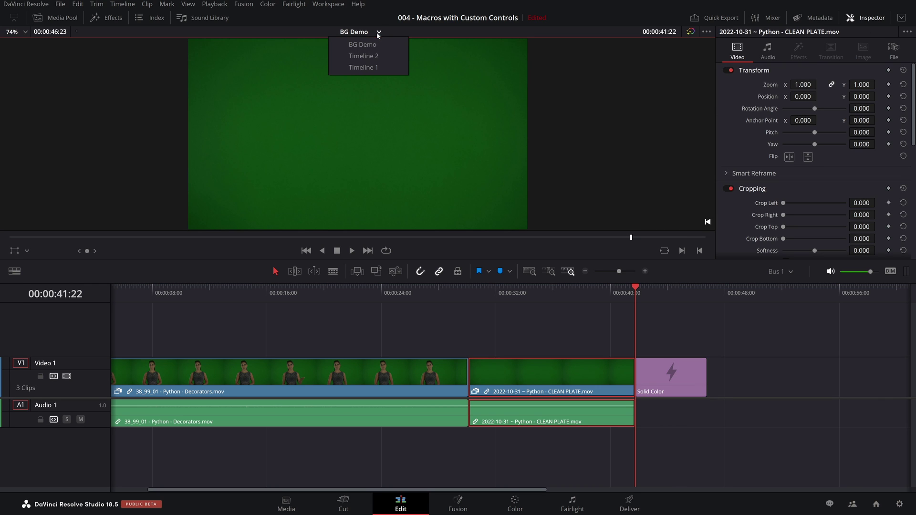
click(369, 64)
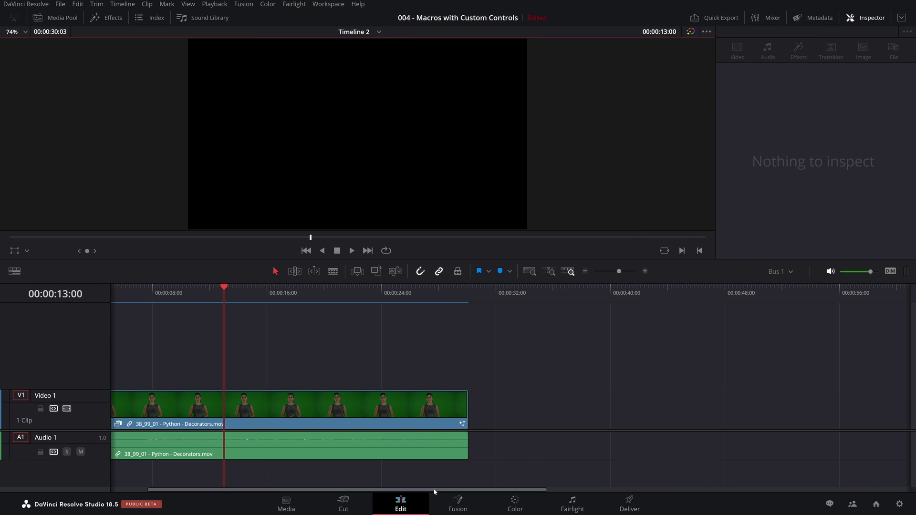
click(458, 505)
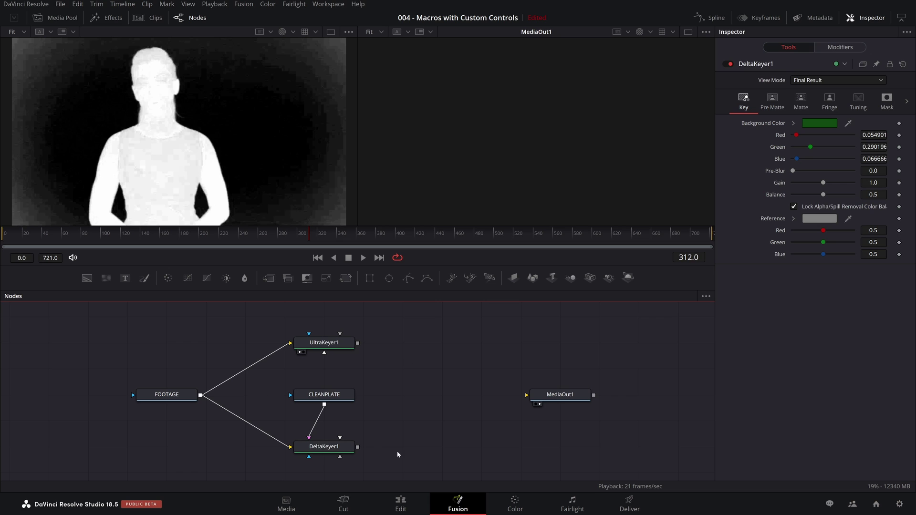
click(324, 343)
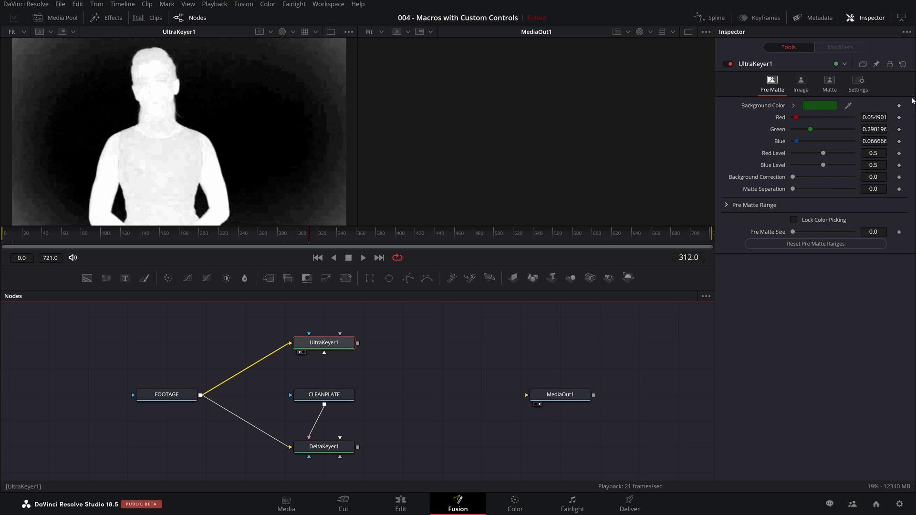
click(819, 106)
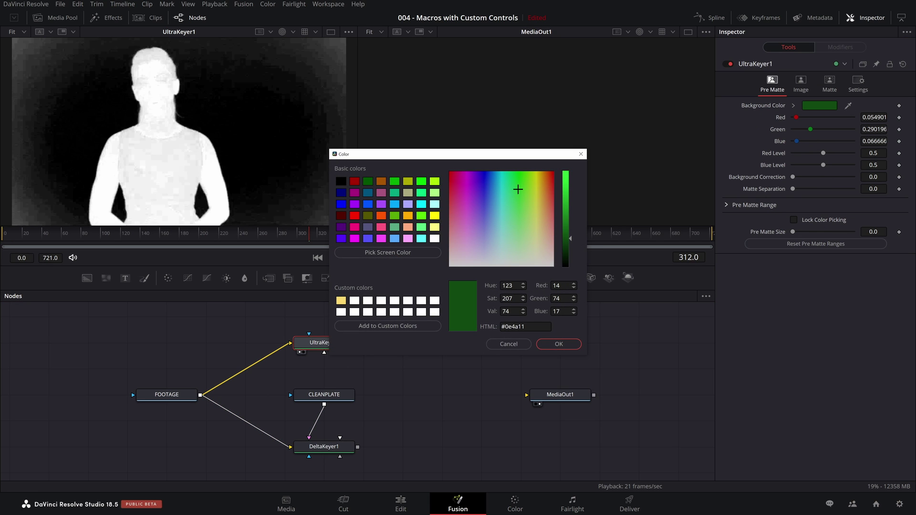
click(508, 344)
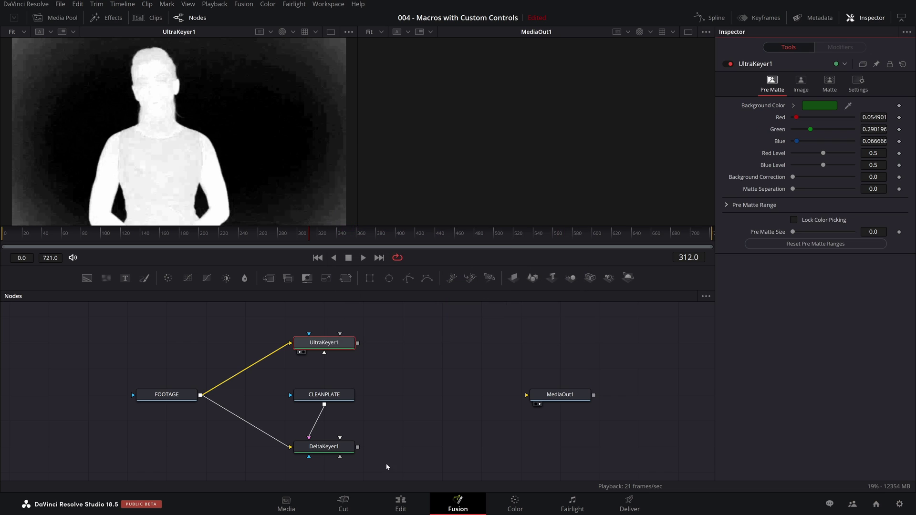
Step: Back in BG Demo, set the Solid Color clip's colour to green #0e4a11
click(401, 504)
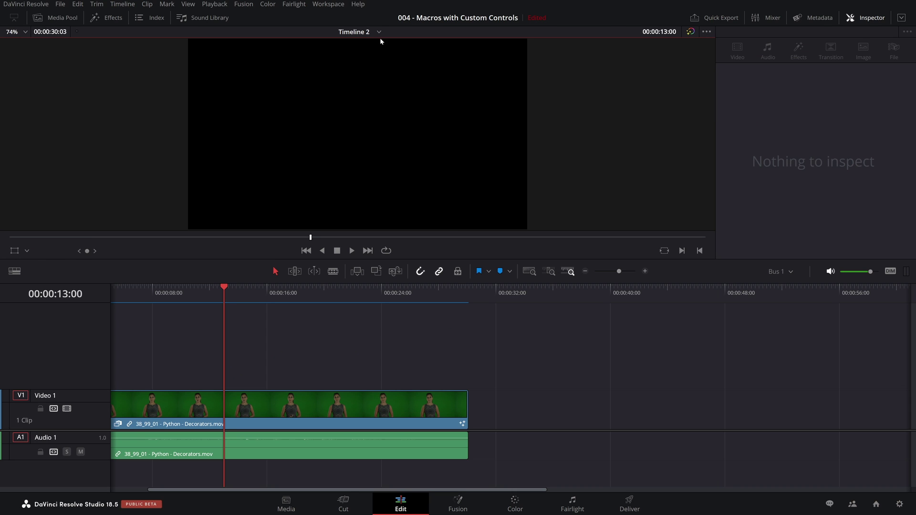
click(375, 32)
click(355, 71)
click(664, 314)
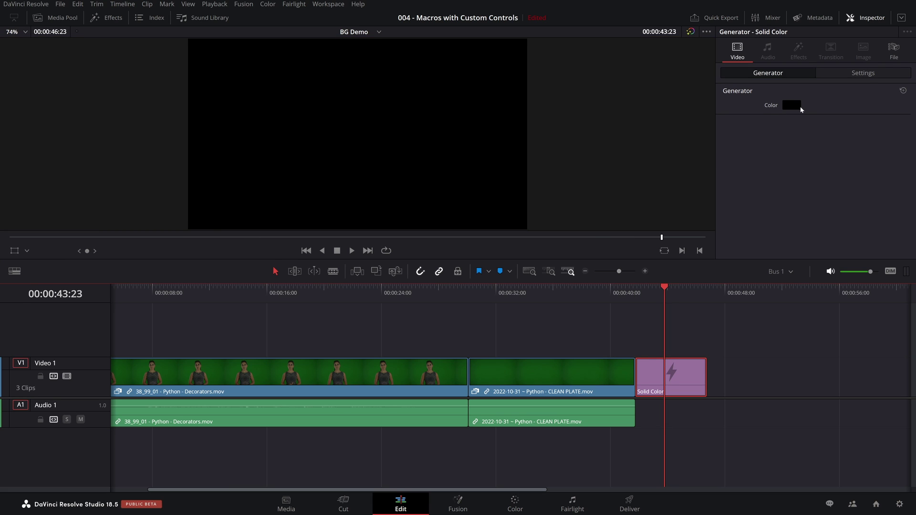
click(800, 107)
double_click(510, 323)
text(0e4a11)
click(566, 341)
drag(602, 292, 333, 289)
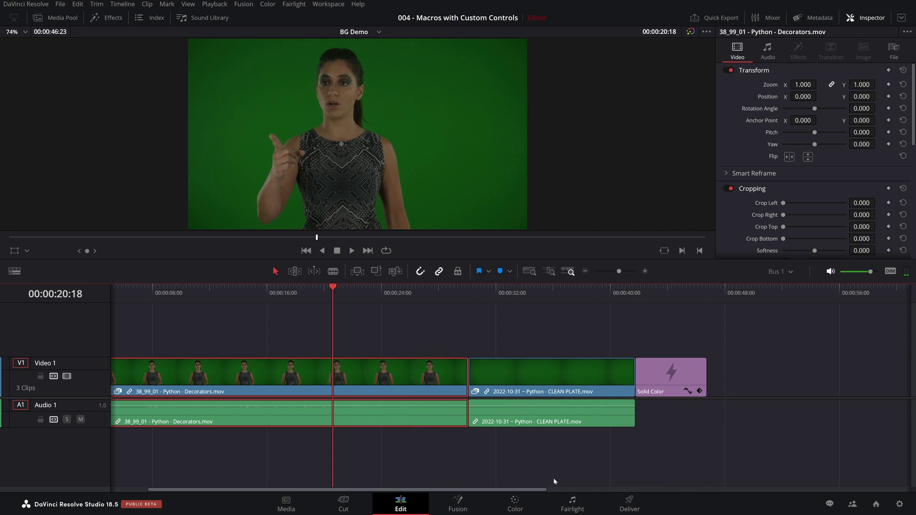
Step: On the Color page, select clean plate clip 02 and view it in the enlarged four-scope window
click(514, 503)
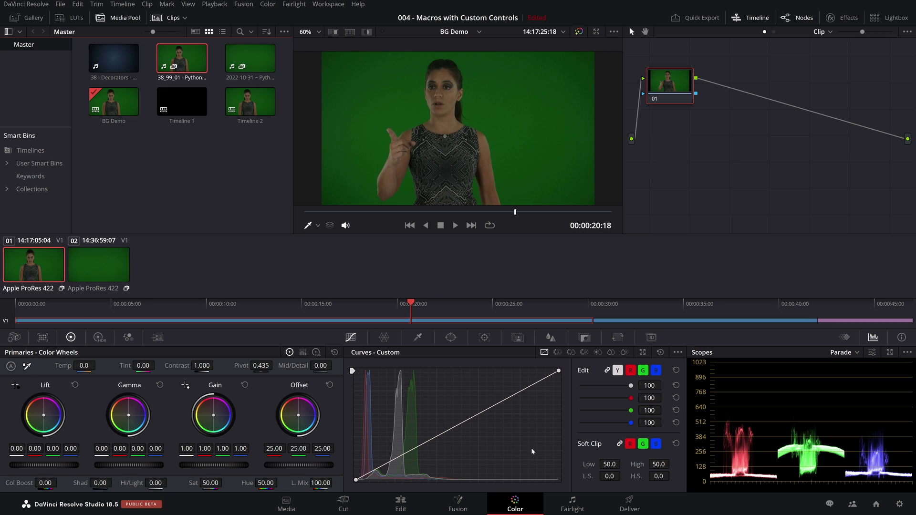
click(479, 212)
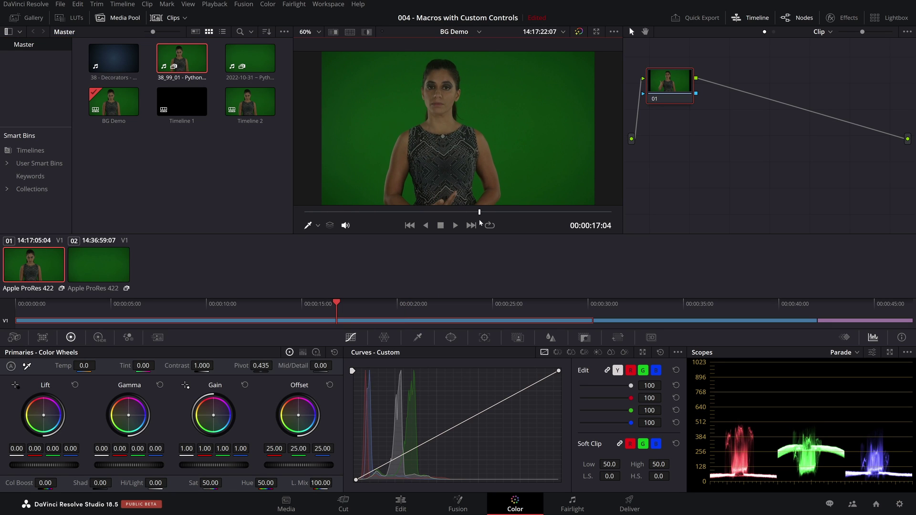
click(105, 263)
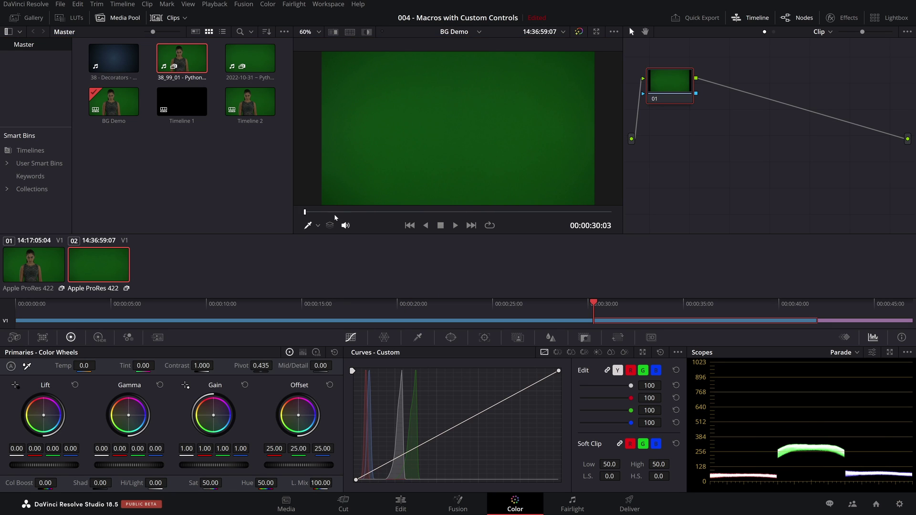
drag(305, 212, 450, 215)
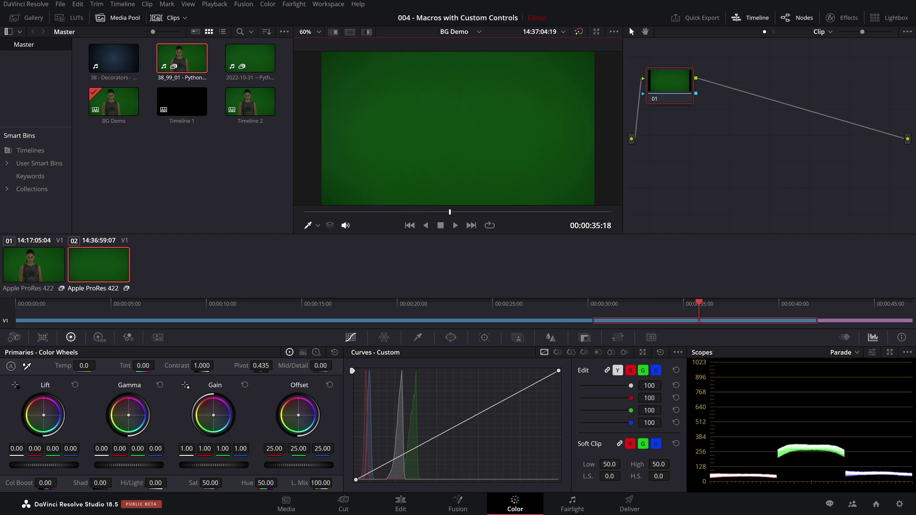
click(844, 337)
click(872, 337)
click(889, 352)
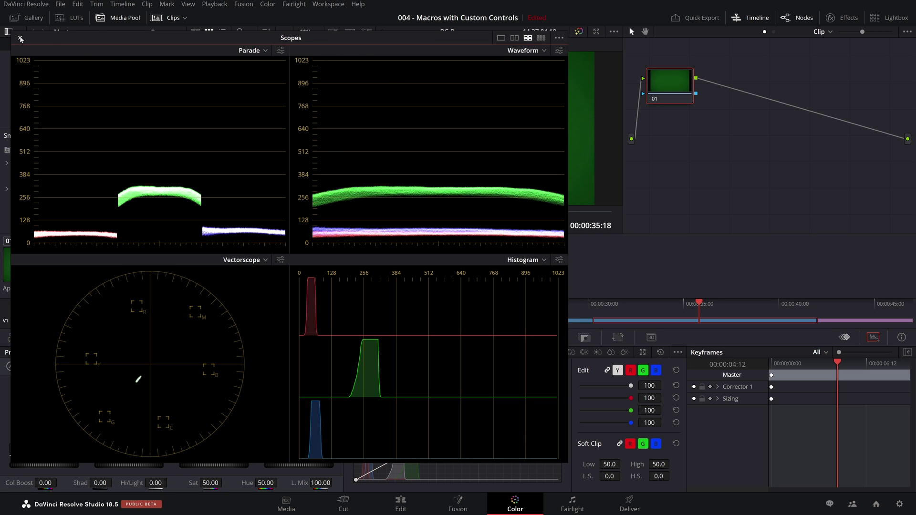
Step: Close the enlarged scopes and select the Solid Color clip on the Edit page
click(20, 37)
click(402, 502)
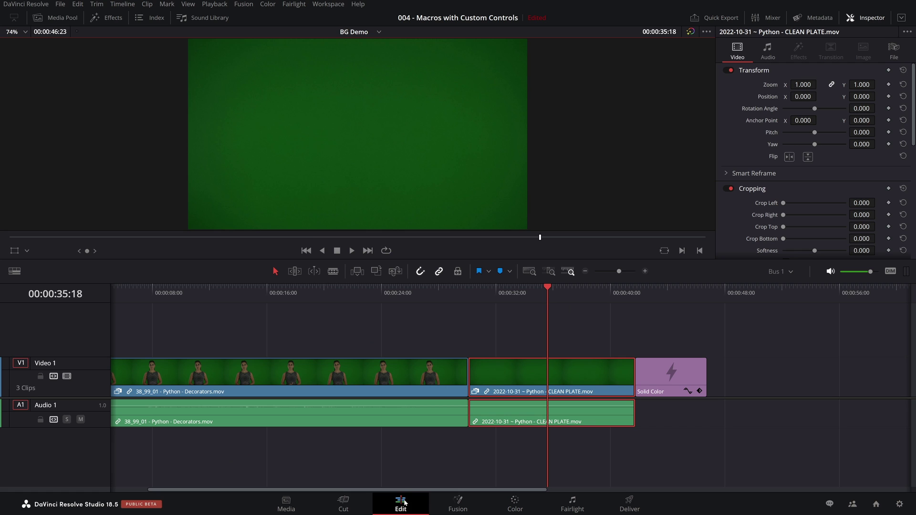
drag(642, 297, 663, 300)
click(683, 374)
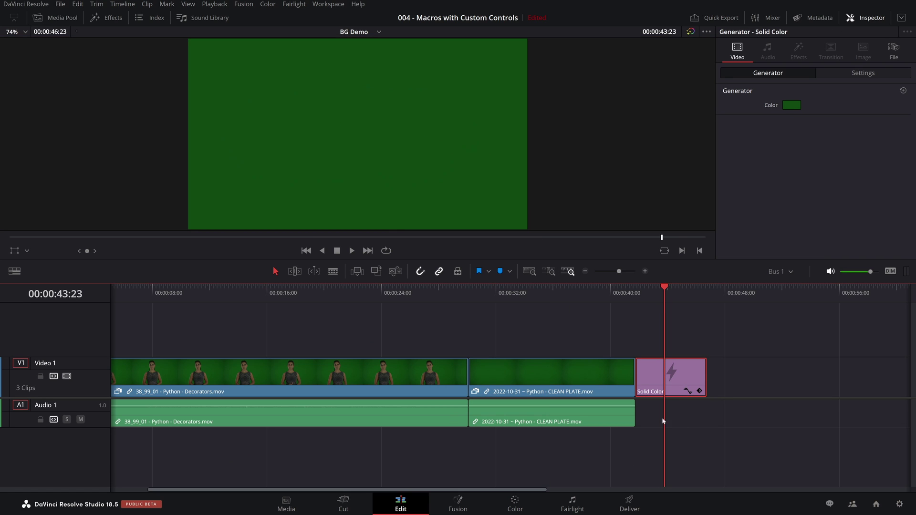
Step: Check the Solid Color clip in the Color page's four-scope view, then return to Edit
click(514, 503)
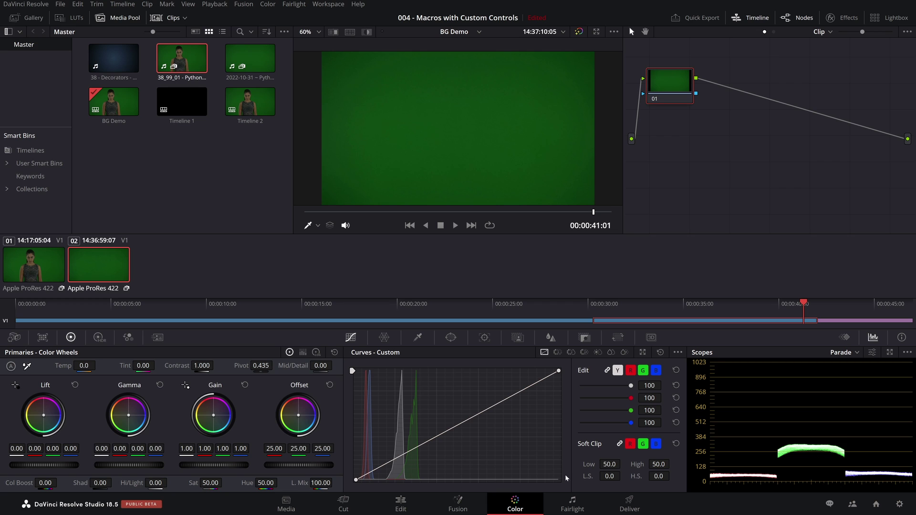
click(399, 505)
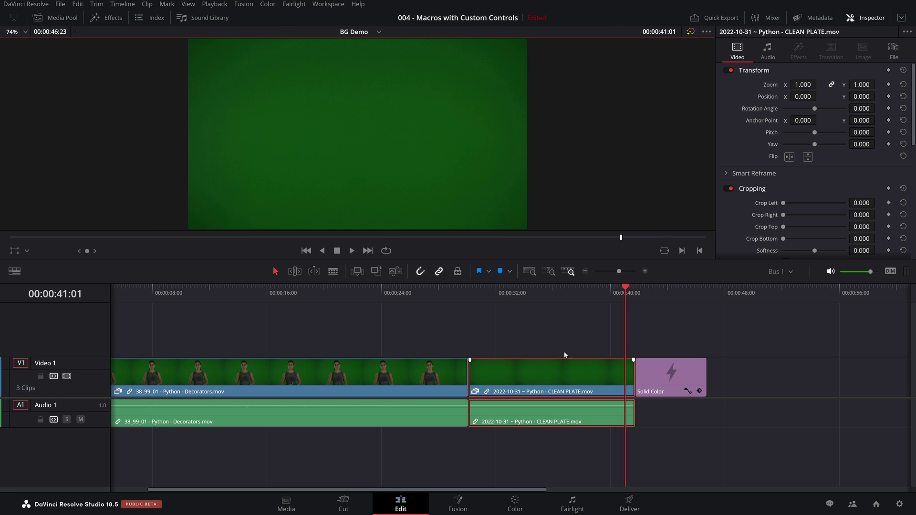
click(651, 316)
click(679, 376)
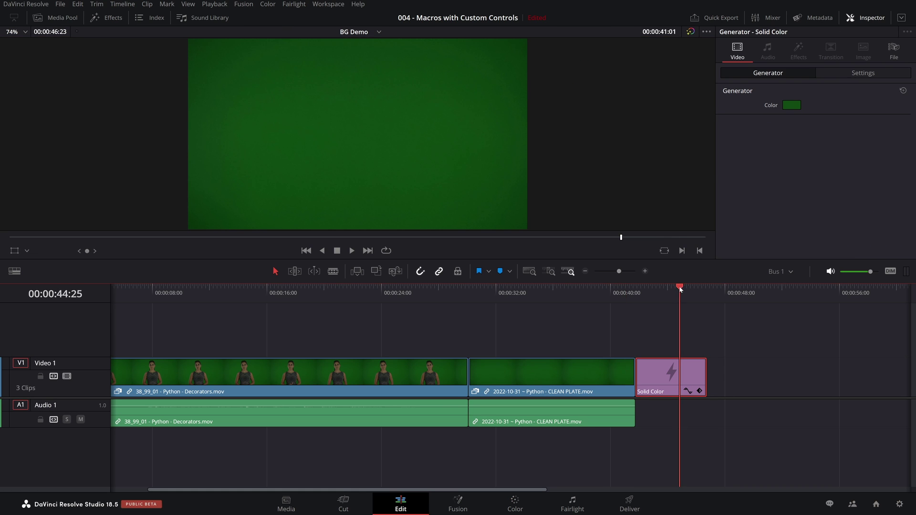
click(515, 502)
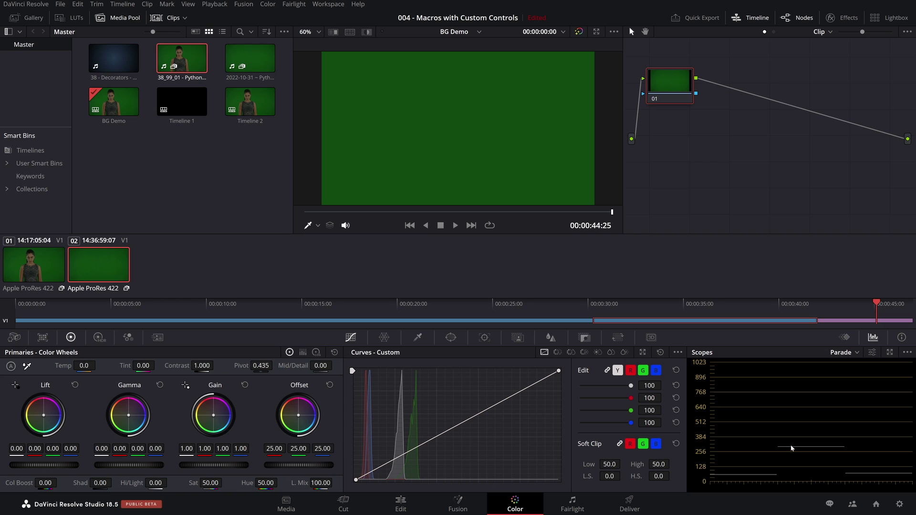
click(889, 352)
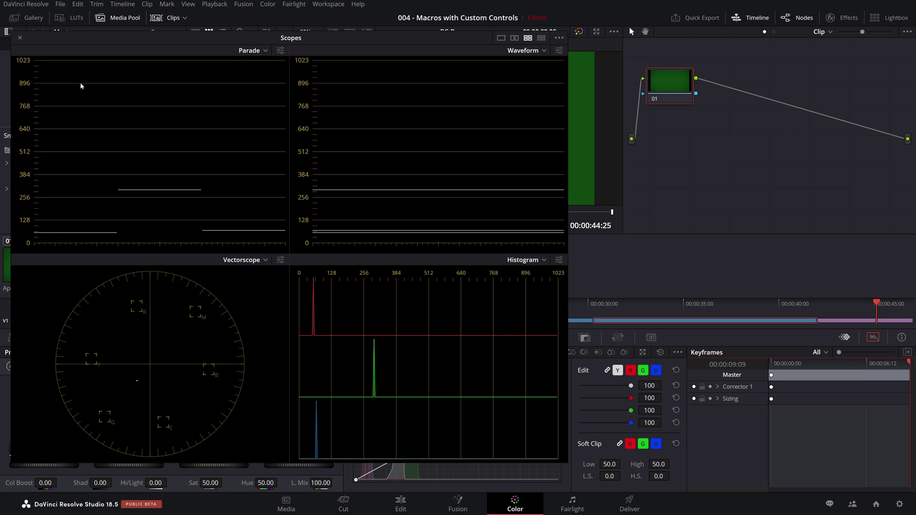
click(20, 38)
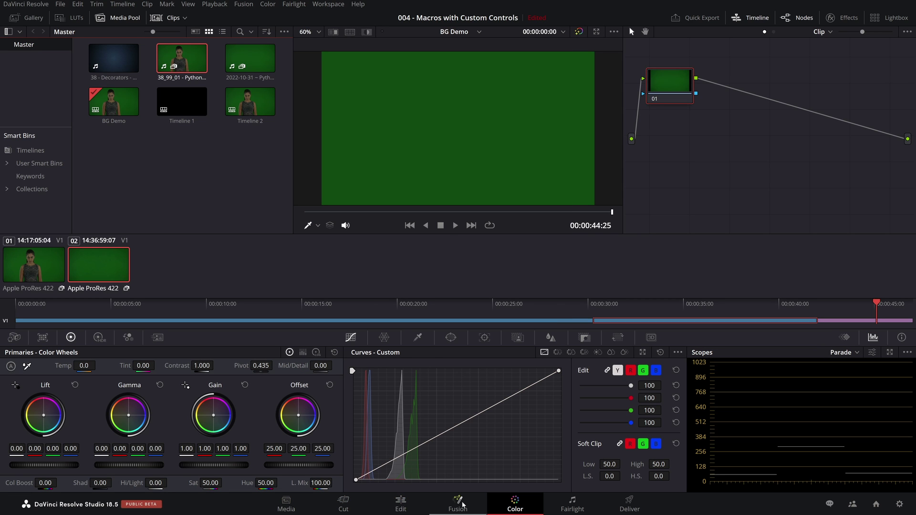
click(400, 507)
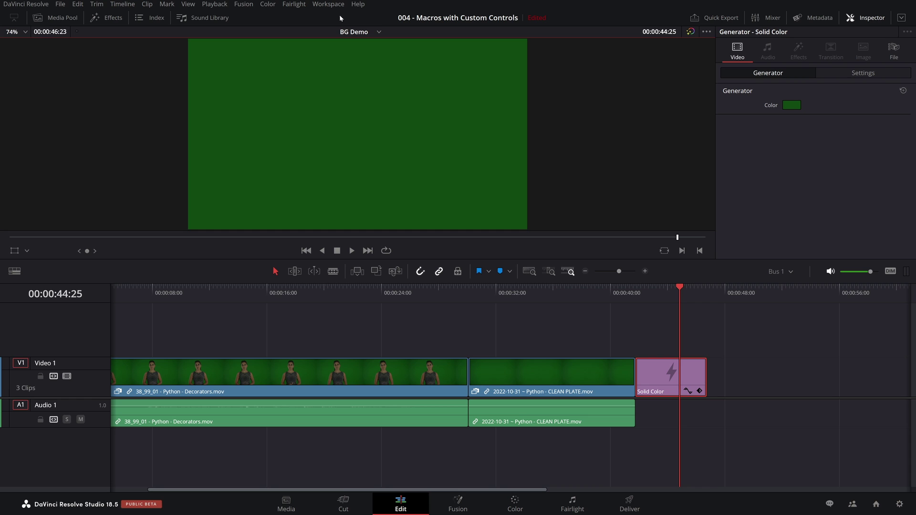
Step: Open Timeline 2's Fusion comp and show CLEANPLATE, then DeltaKeyer1, in the right viewer
click(353, 32)
click(373, 54)
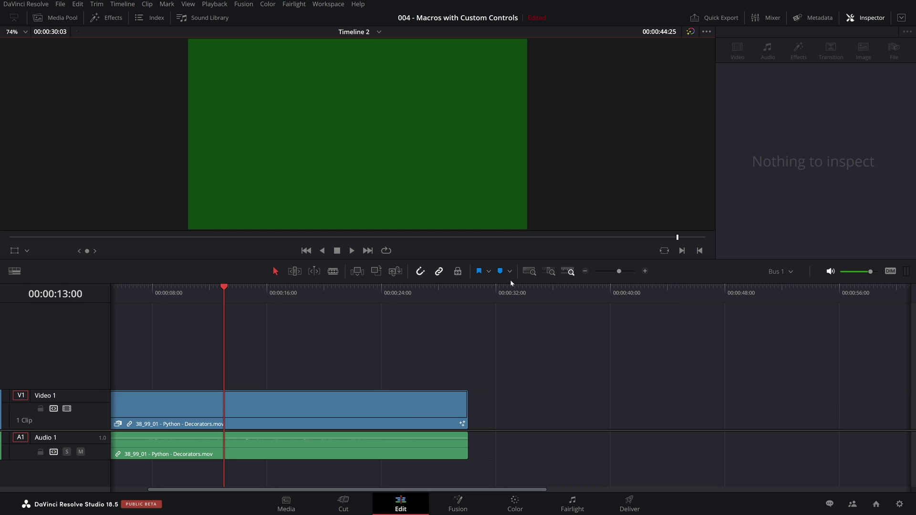
click(458, 502)
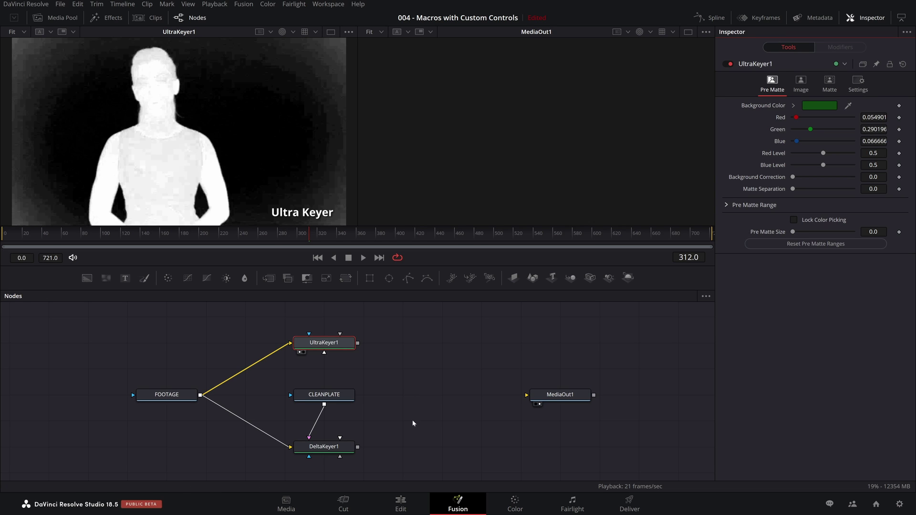
click(334, 397)
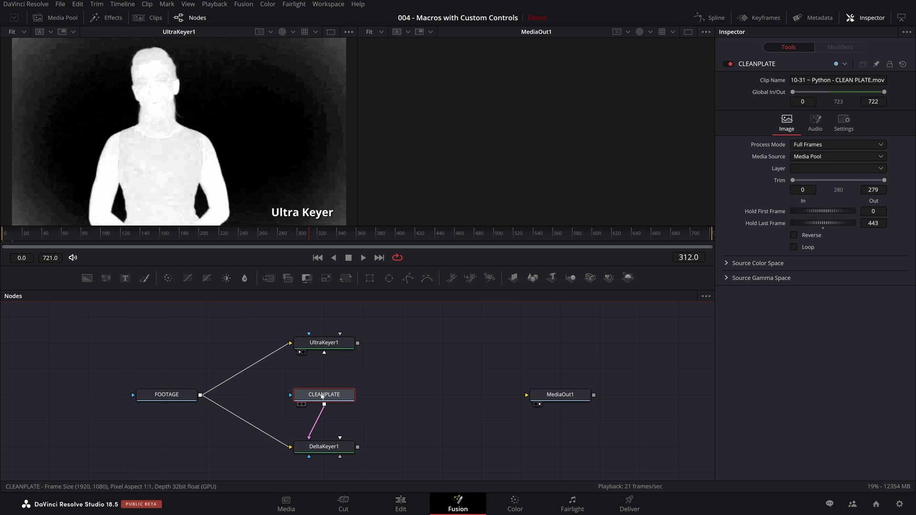
key(2)
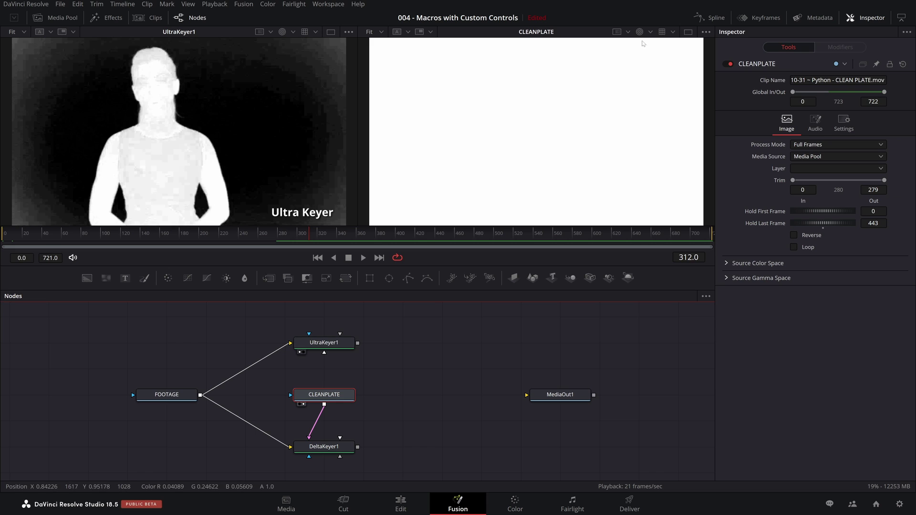
click(639, 32)
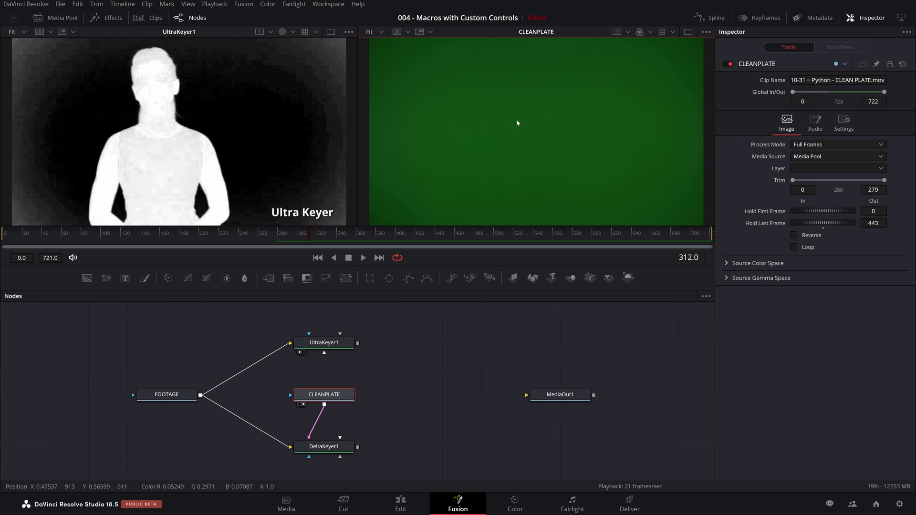
click(324, 448)
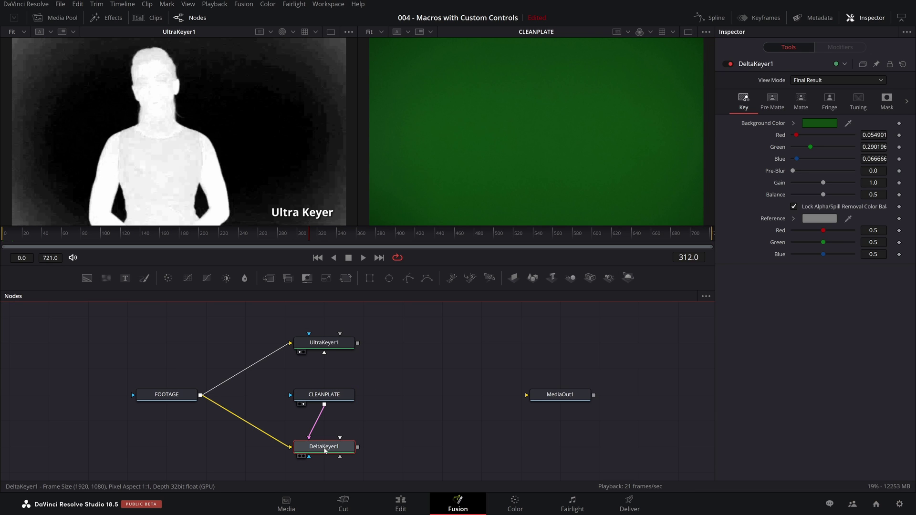
key(2)
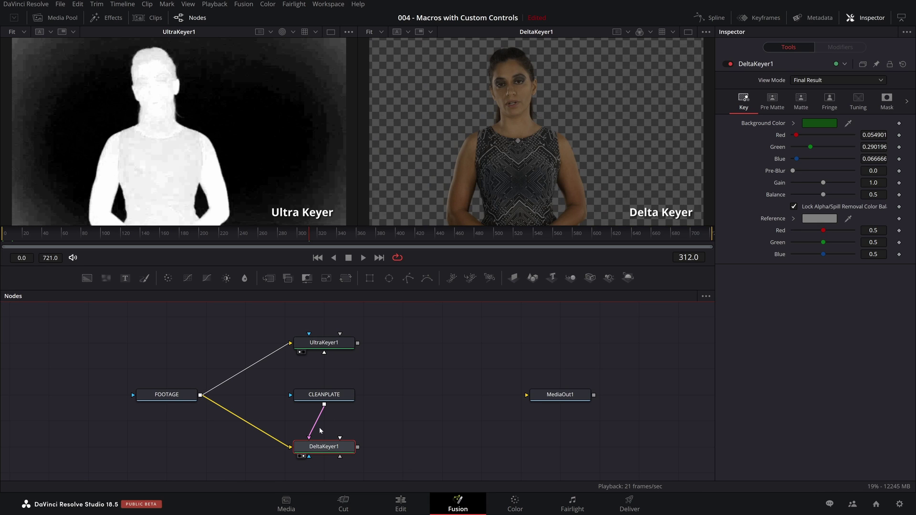
Step: Zoom into the DeltaKeyer1 alpha matte and play it through, stopping around frame 351
click(332, 396)
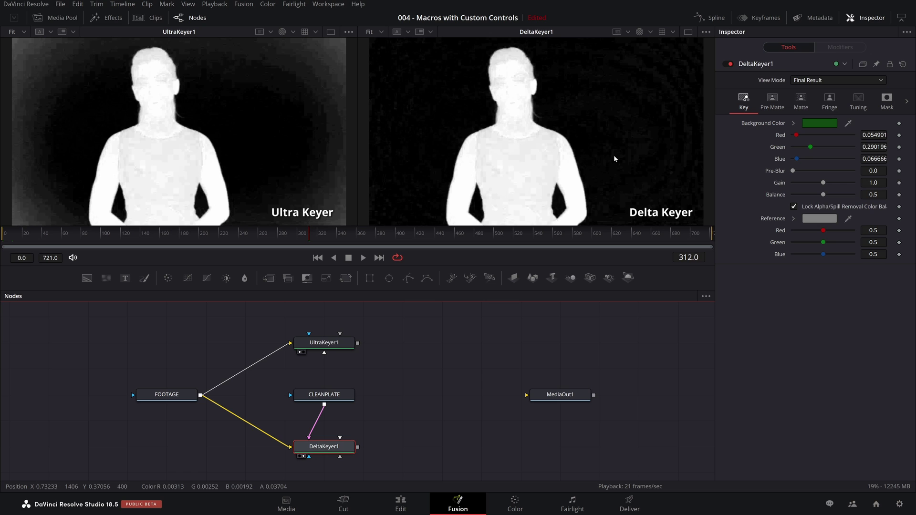
scroll(610, 152, down, 1)
scroll(605, 150, up, 2)
scroll(602, 150, up, 3)
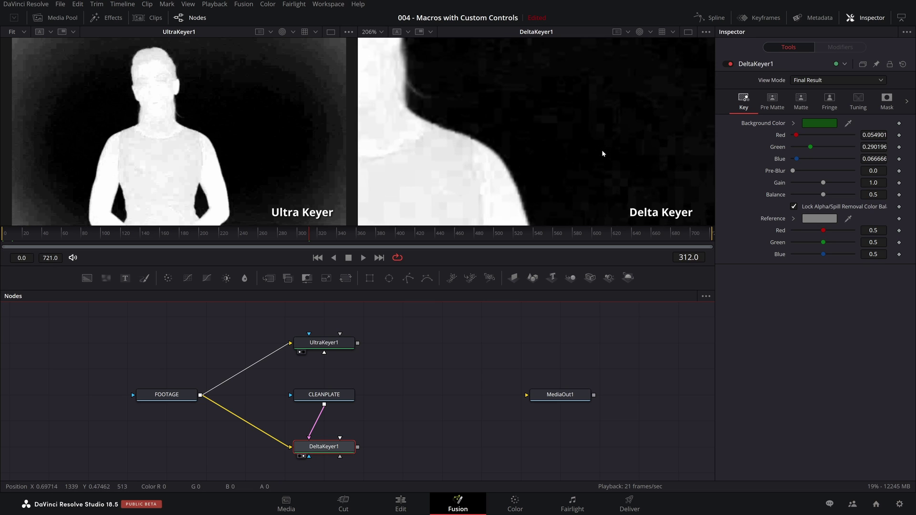
scroll(602, 149, up, 5)
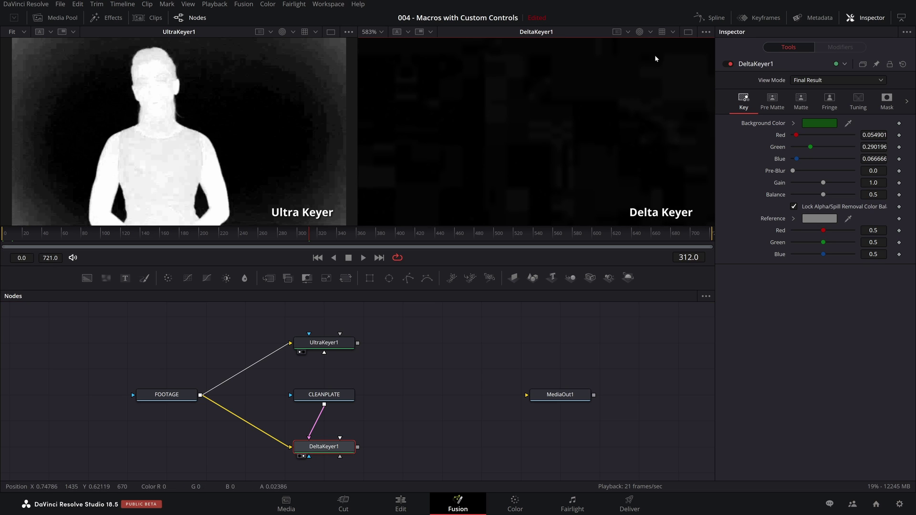
scroll(525, 126, down, 6)
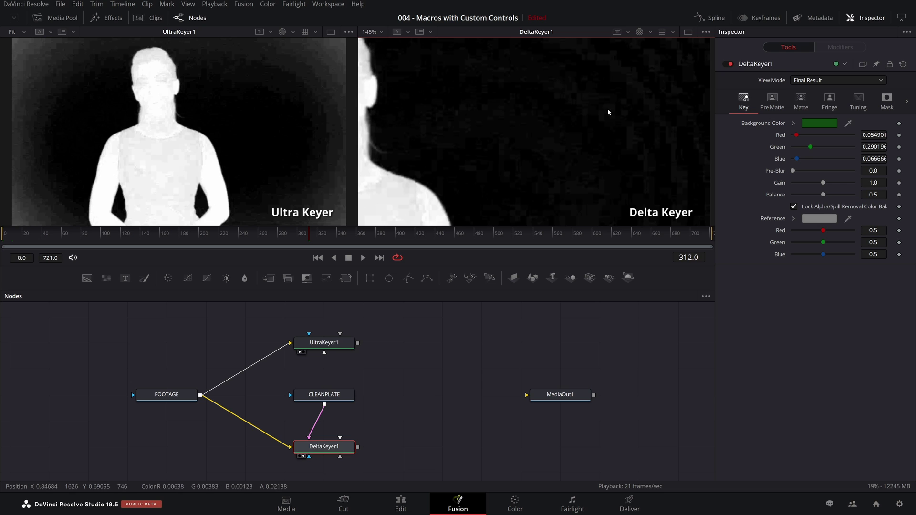
scroll(661, 78, up, 2)
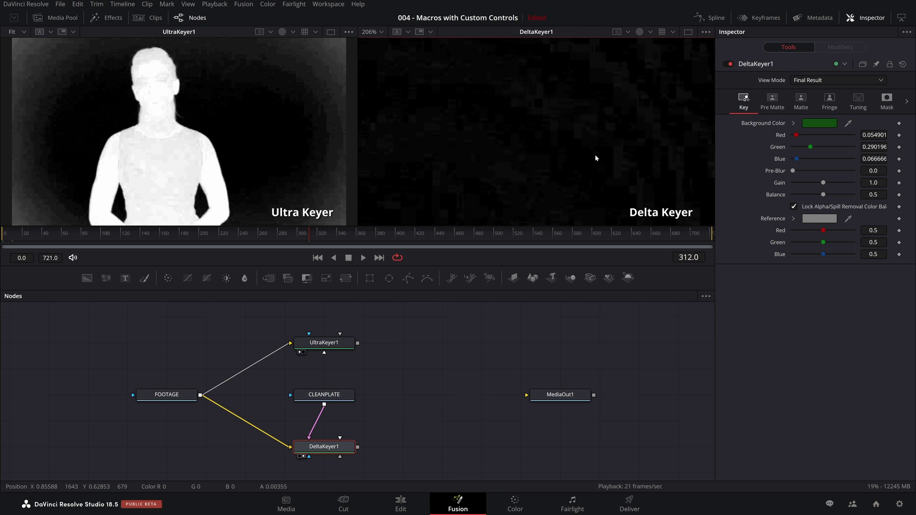
key(space)
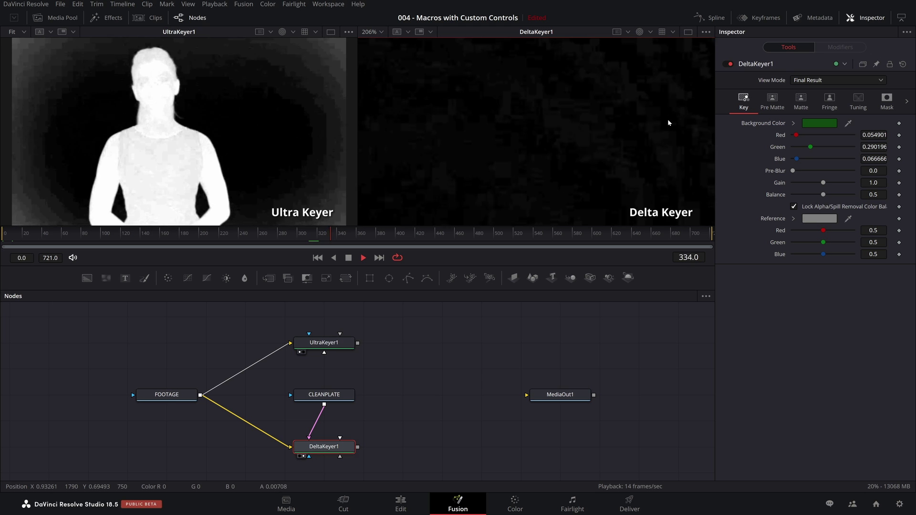
key(space)
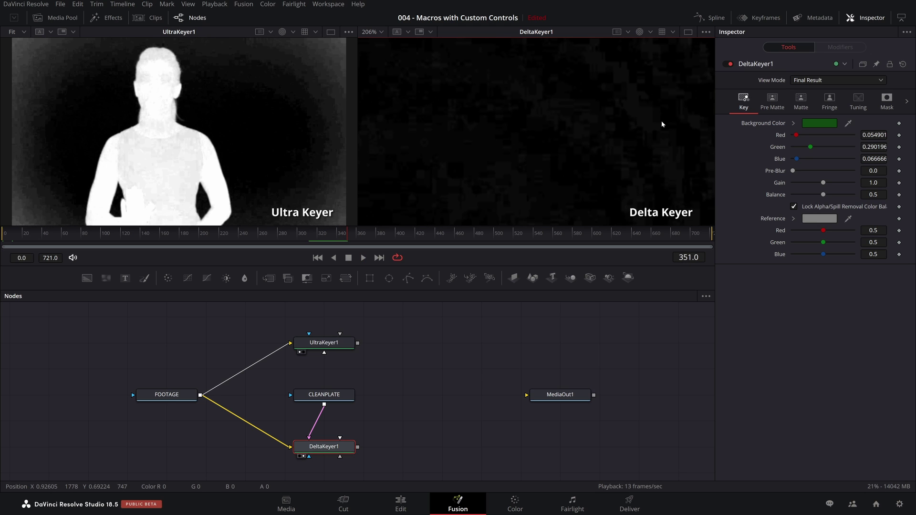
scroll(639, 116, down, 5)
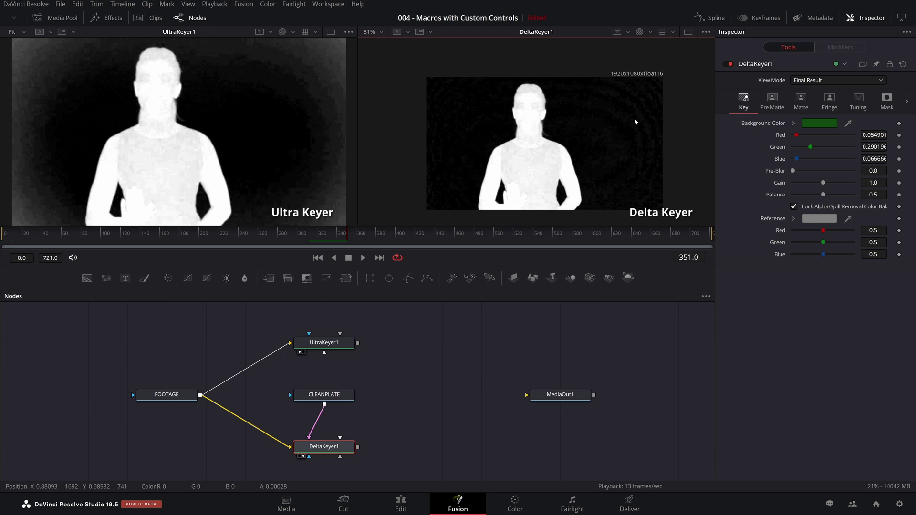
Step: Fit the viewer and set DeltaKeyer1's Matte Threshold High to 0.8
key(ctrl+f)
click(323, 449)
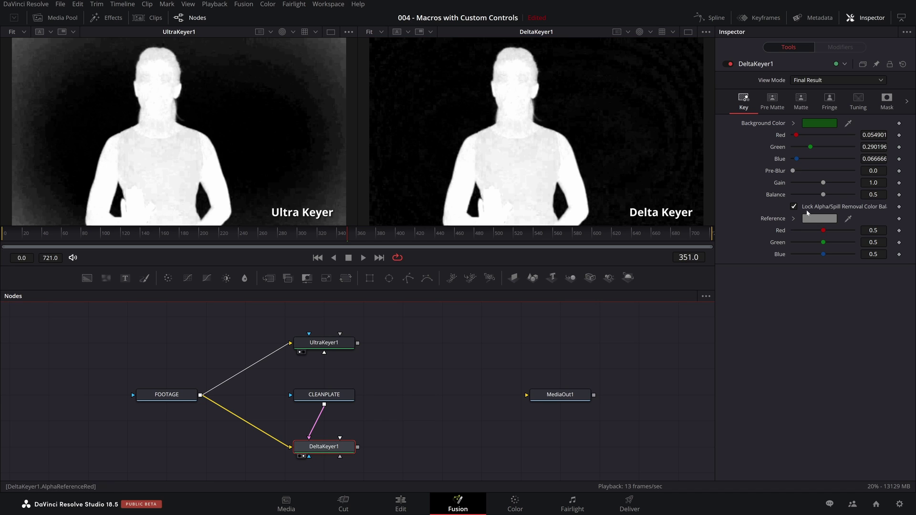
click(800, 106)
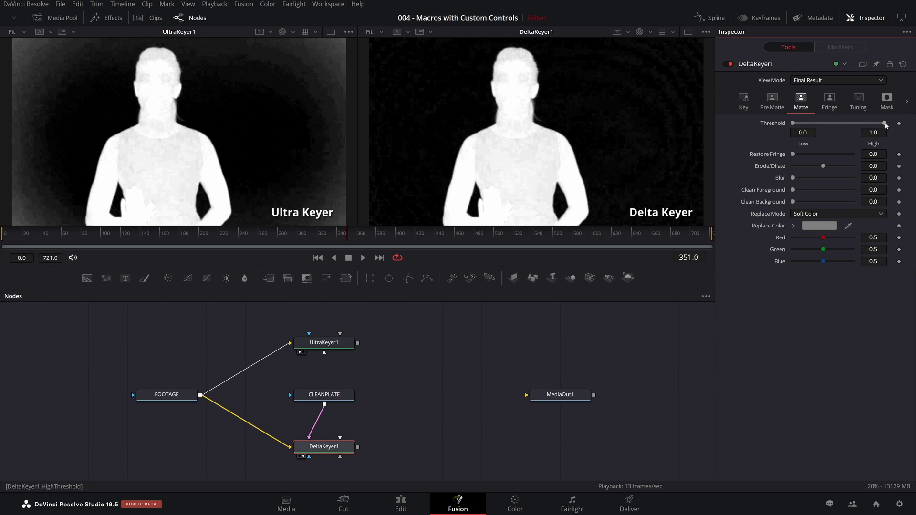
drag(886, 125, 882, 127)
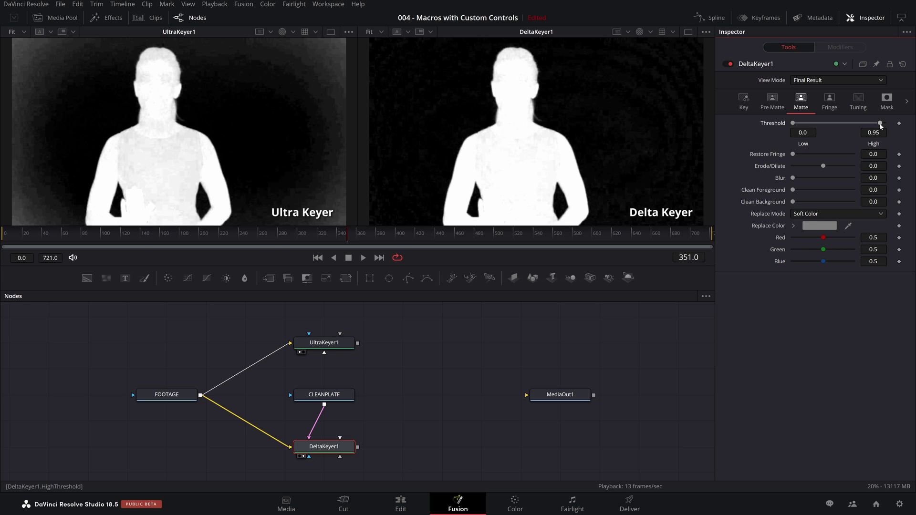
drag(882, 125, 891, 128)
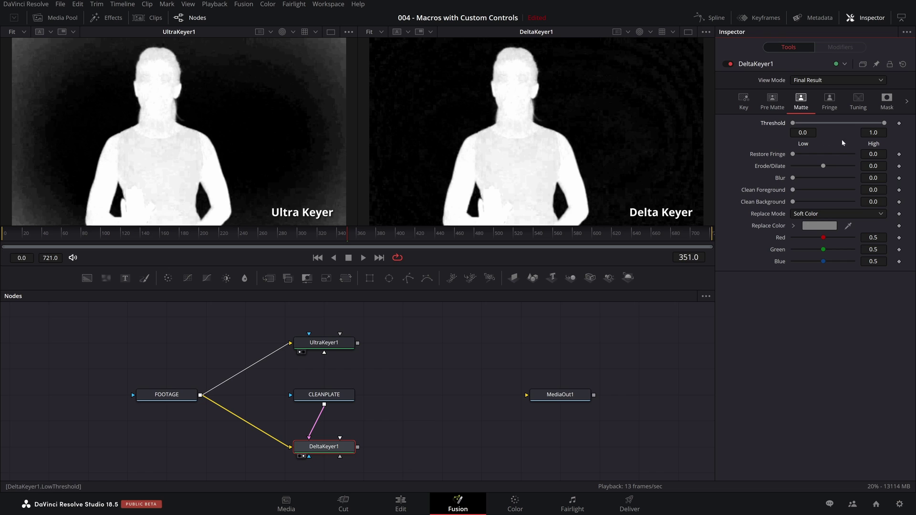
drag(884, 123, 873, 124)
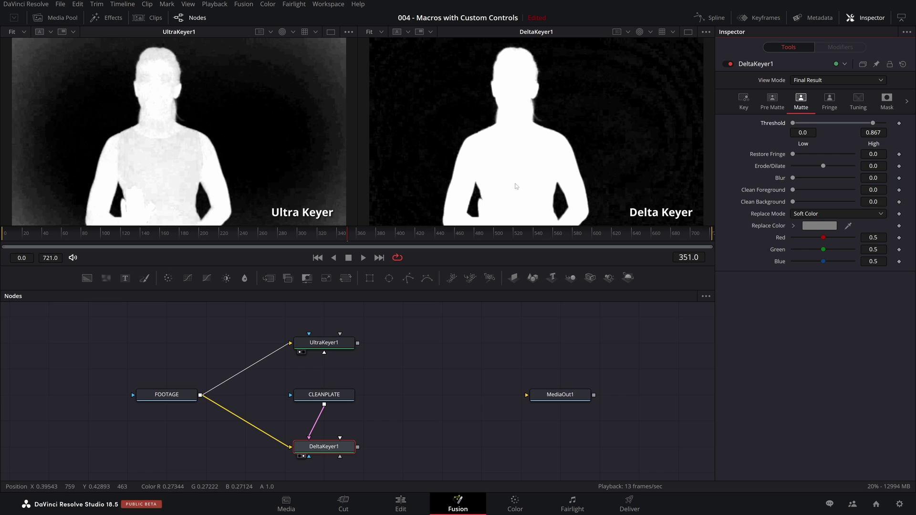
click(872, 133)
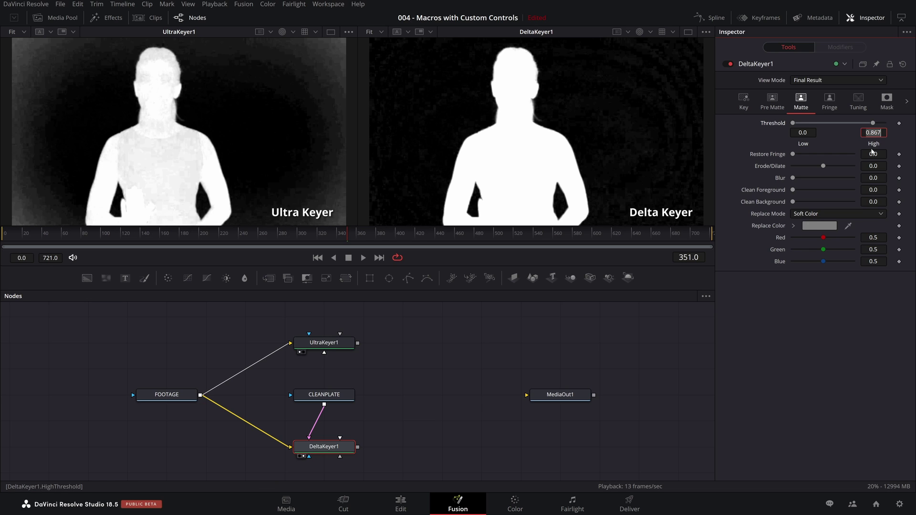
text(0.8)
key(Tab)
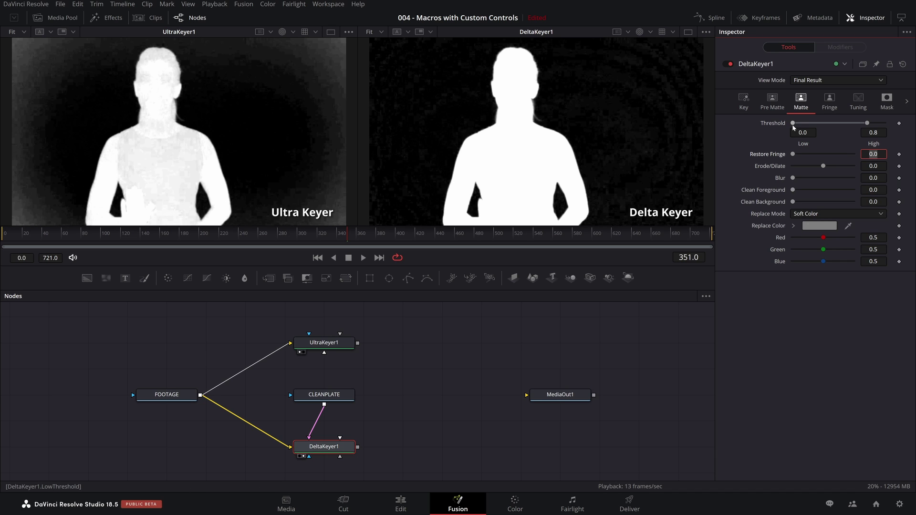
Step: Set DeltaKeyer1's Matte Threshold Low to 0.1
drag(793, 128, 800, 127)
click(802, 132)
text(0.1)
key(Tab)
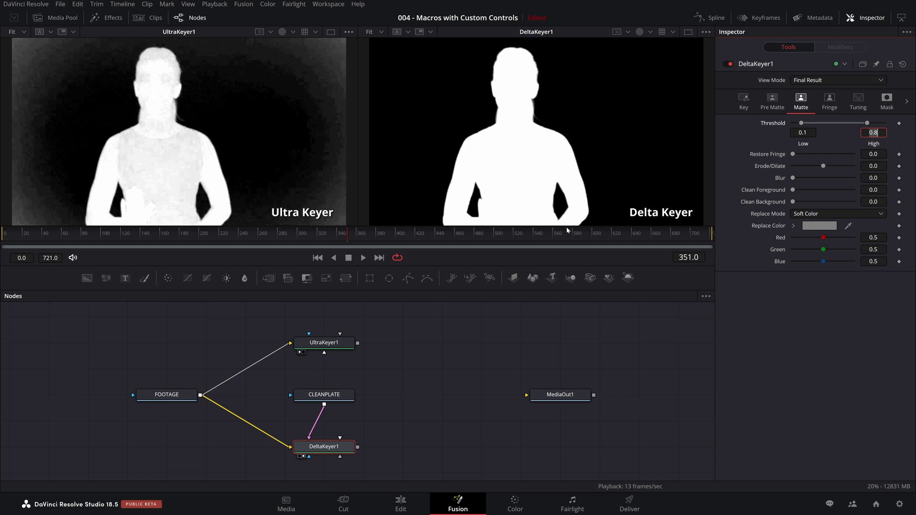
Step: Compare the matte at Threshold Low 0.0, then restore it to 0.1
drag(801, 123, 775, 126)
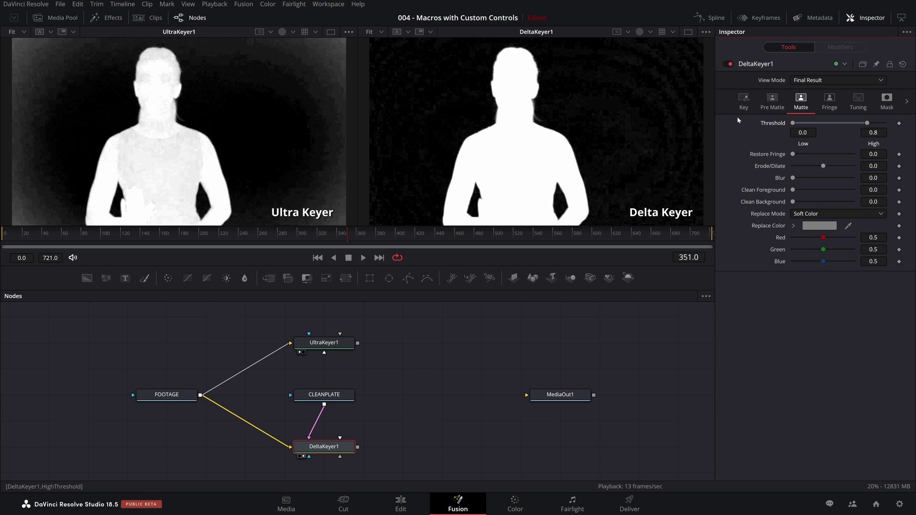
click(803, 132)
text(0.1)
key(Tab)
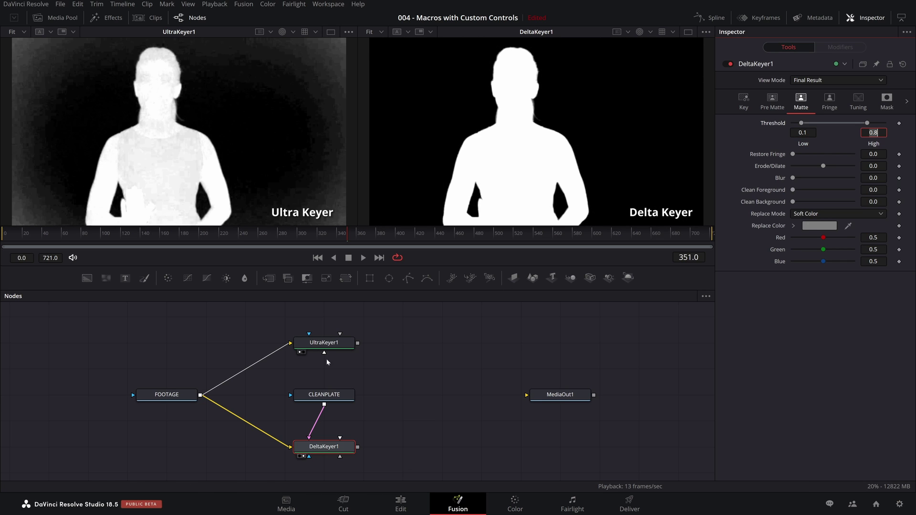
Step: On UltraKeyer1's Matte tab, set Threshold Low to 0.1 and High to 0.8
click(324, 342)
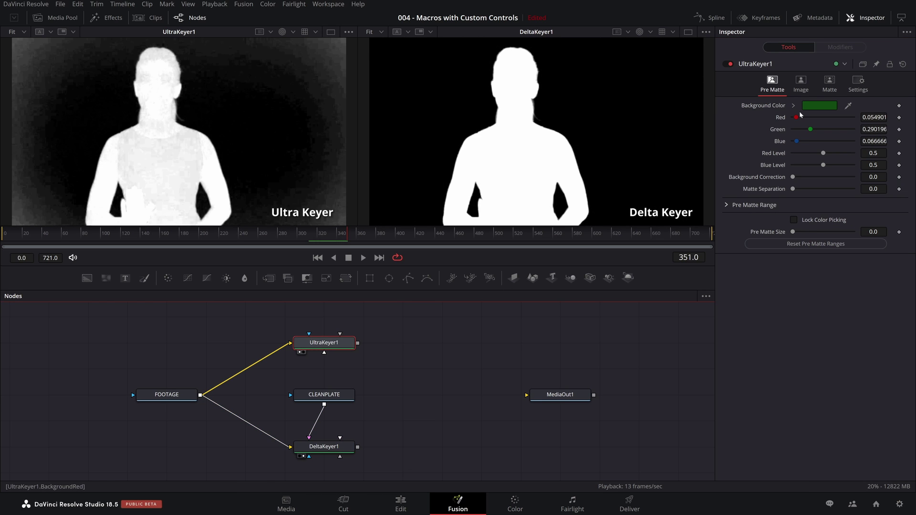
click(829, 83)
click(803, 185)
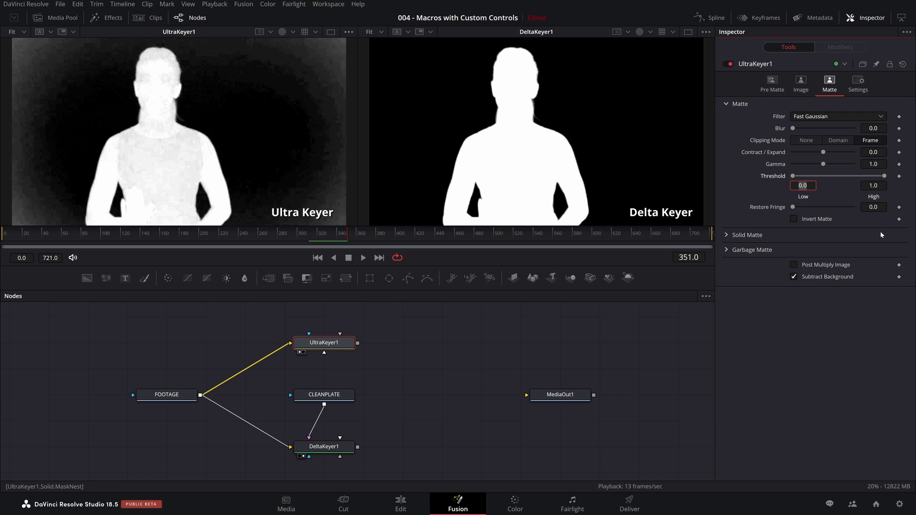
key(BackSpace)
text(1)
key(Tab)
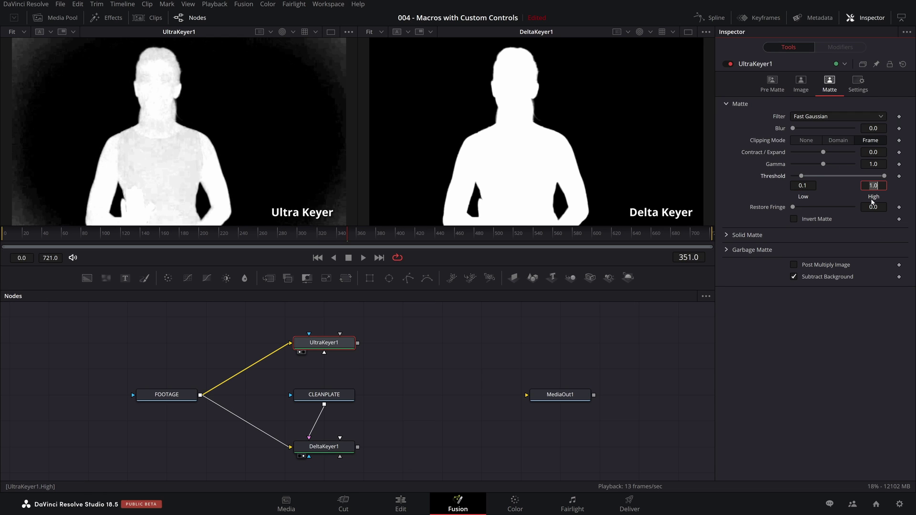
text(0.8)
key(Tab)
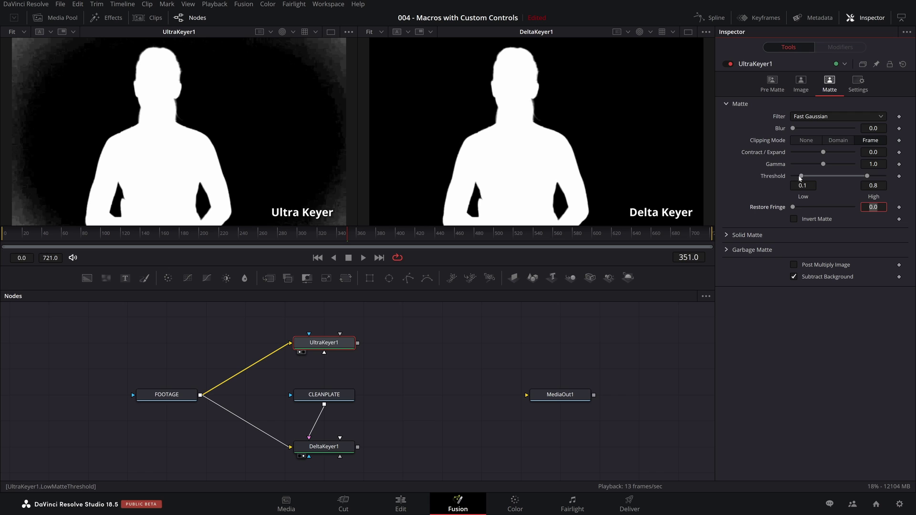
Step: Drag the low threshold up to check the matte edges, then restore it to 0.1
drag(801, 176, 821, 175)
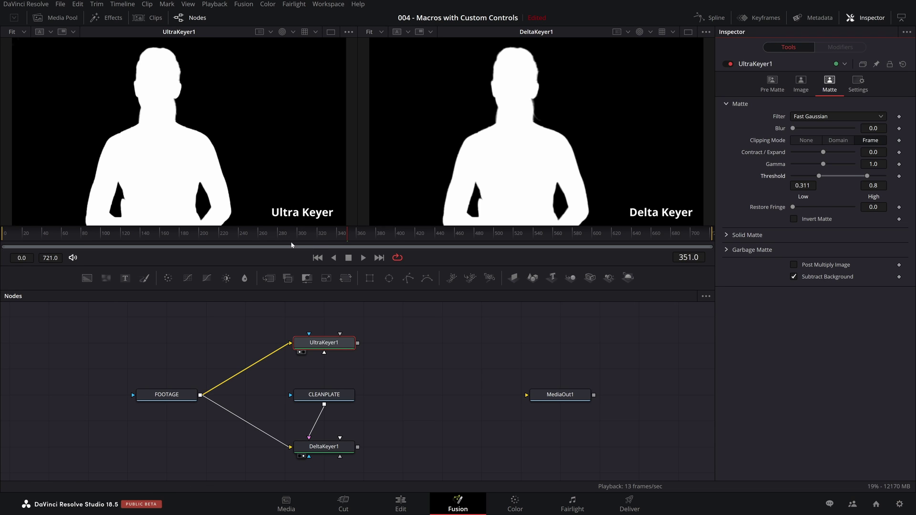
drag(818, 176, 803, 176)
click(811, 186)
text(0.1)
key(Tab)
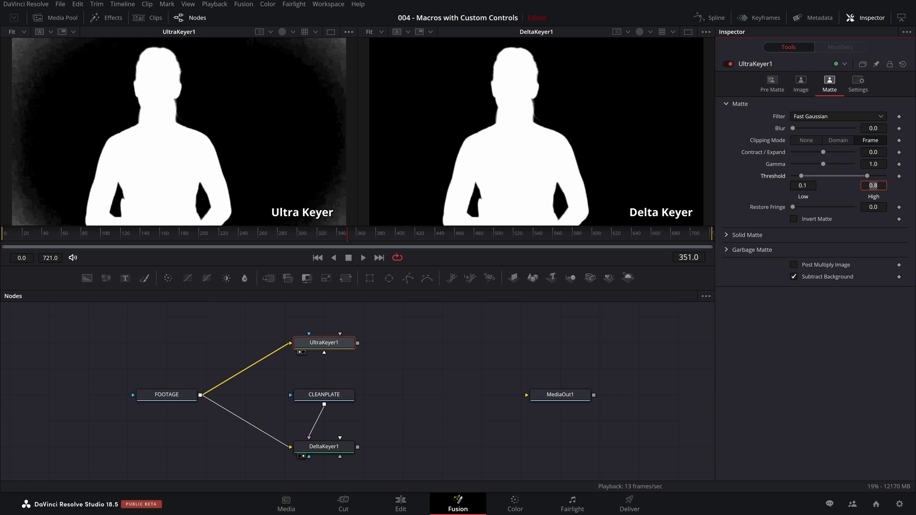
Step: Switch both keyer viewers to the colour result and discard a trial Background node
click(472, 400)
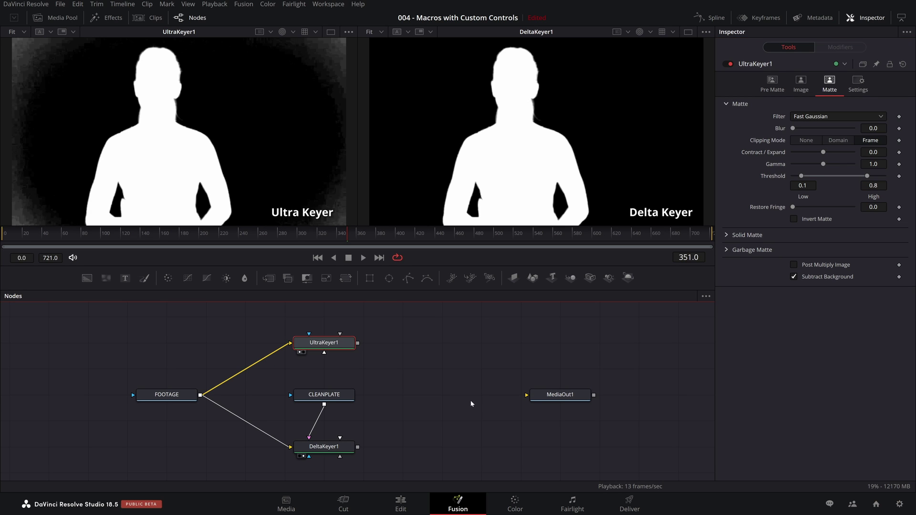
click(282, 38)
key(c)
click(639, 32)
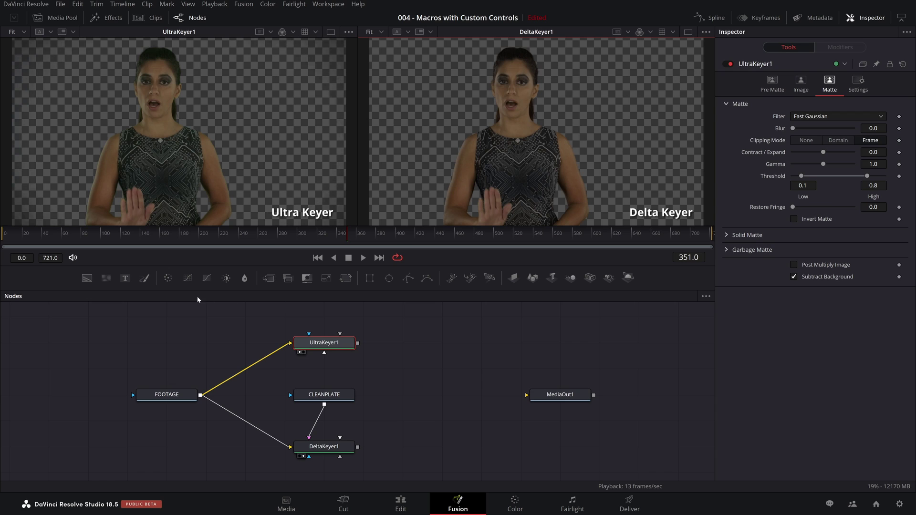
drag(86, 283, 442, 395)
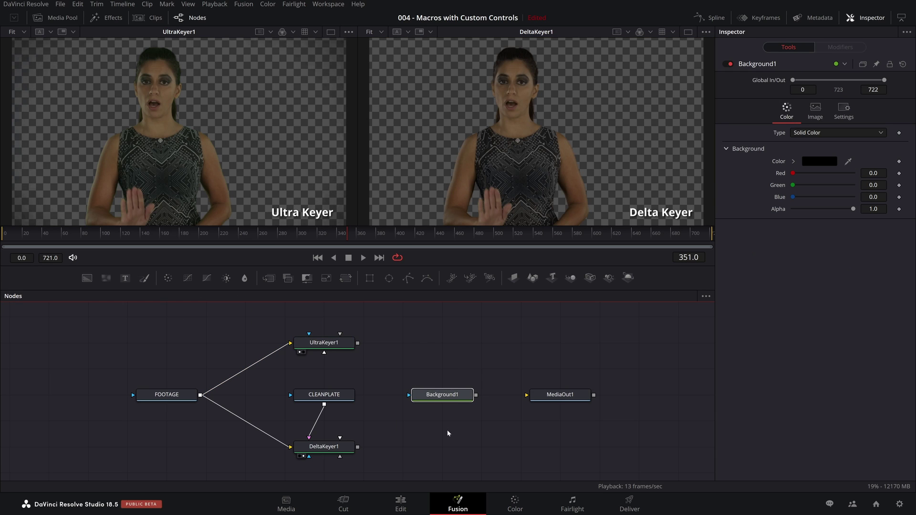
key(Delete)
Step: Add Computer Background from Templates > Generators and place it above the keyers
click(113, 17)
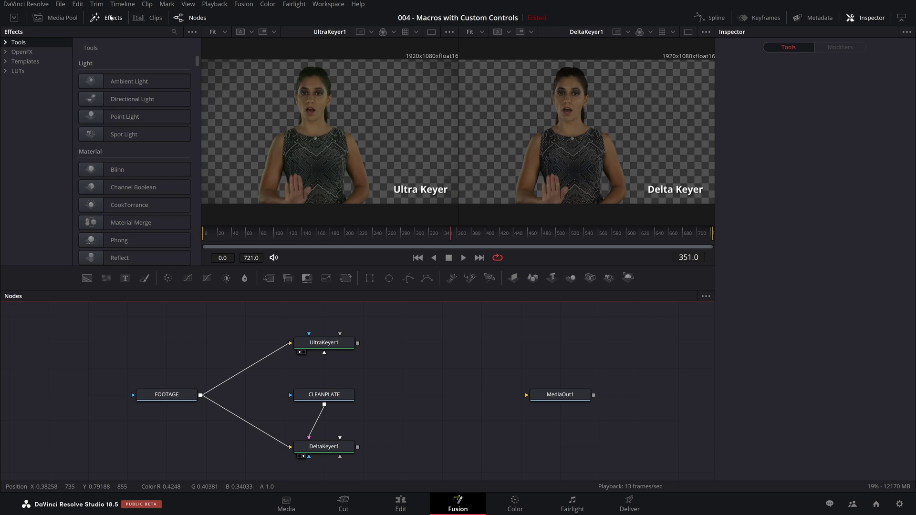
click(16, 63)
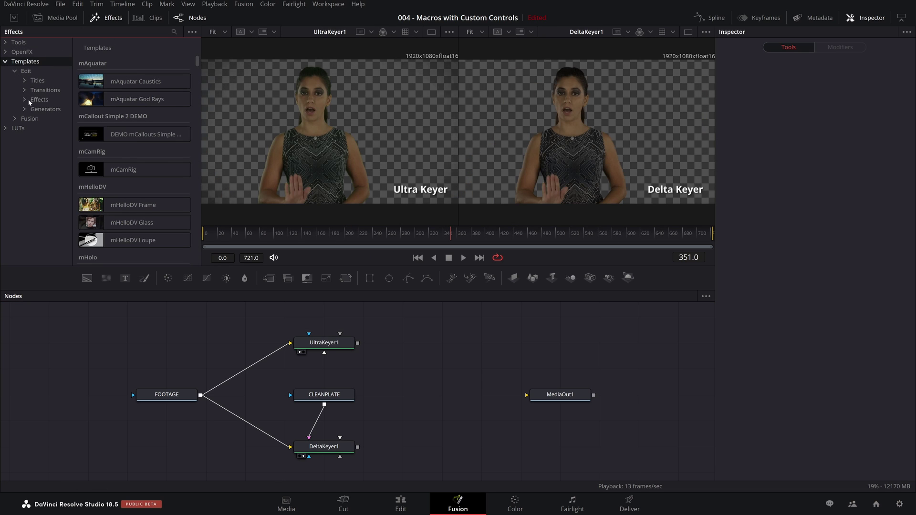
click(39, 109)
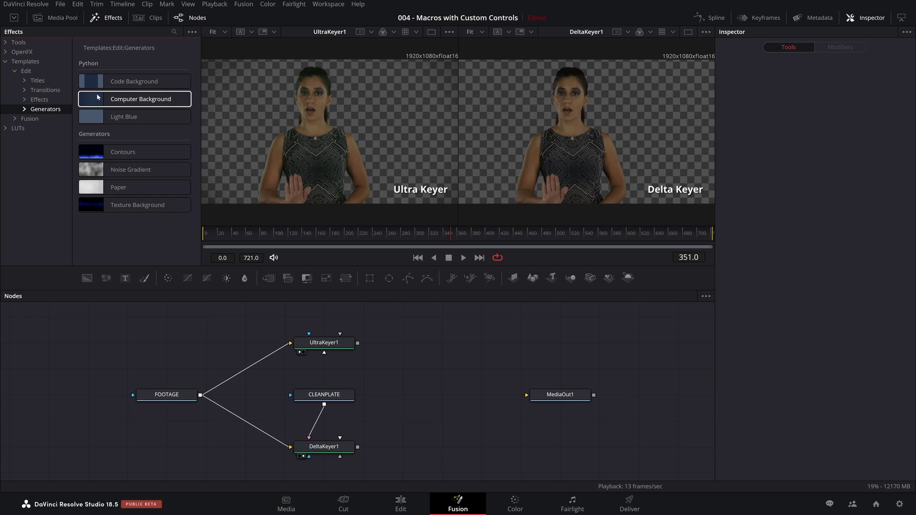
drag(93, 102, 442, 395)
drag(556, 397, 596, 397)
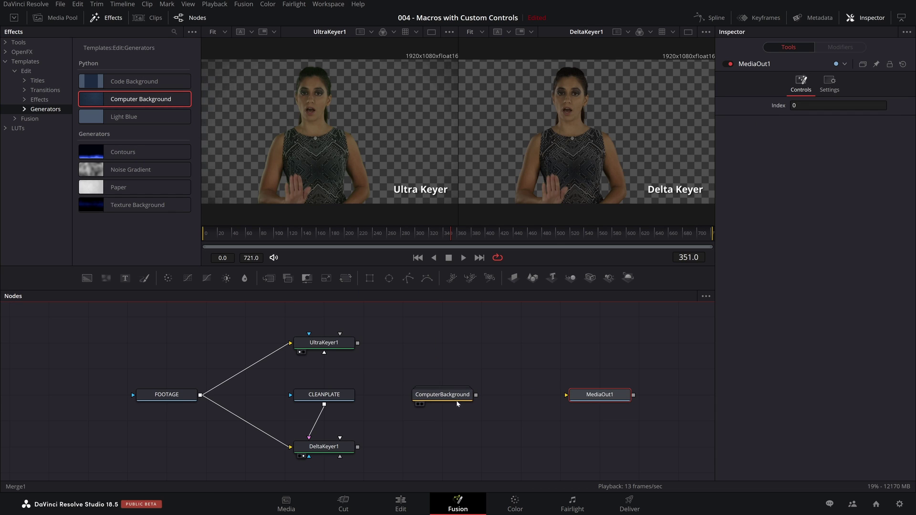
drag(455, 400, 448, 332)
click(446, 317)
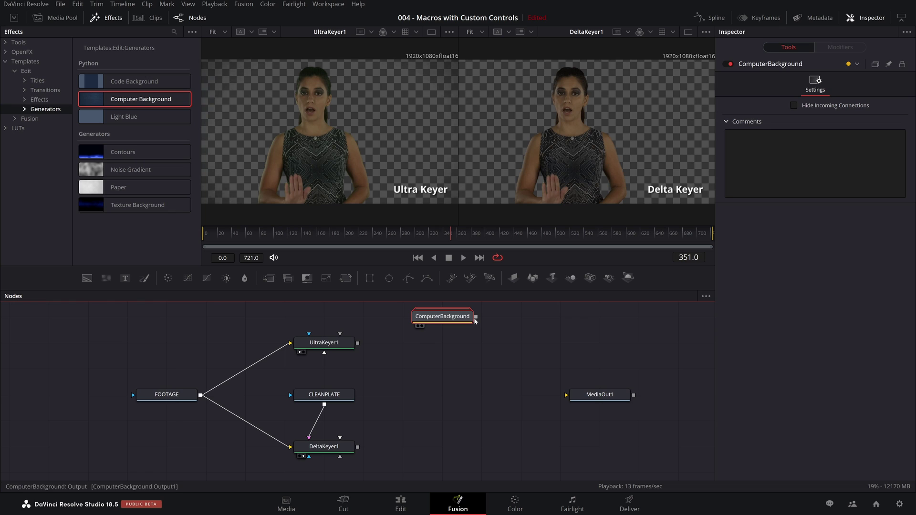
Step: Merge UltraKeyer1 over ComputerBackground as Merge2 and show the composite in both viewers
drag(357, 344, 475, 319)
key(2)
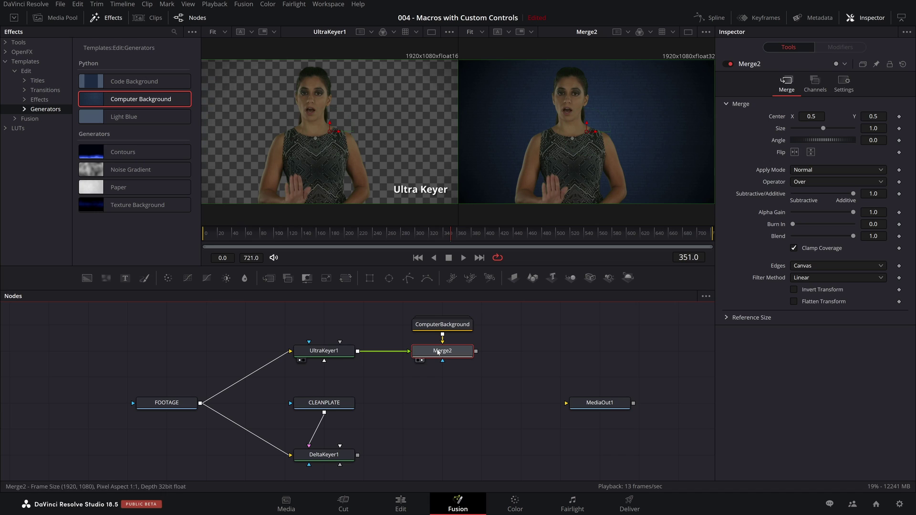
click(324, 351)
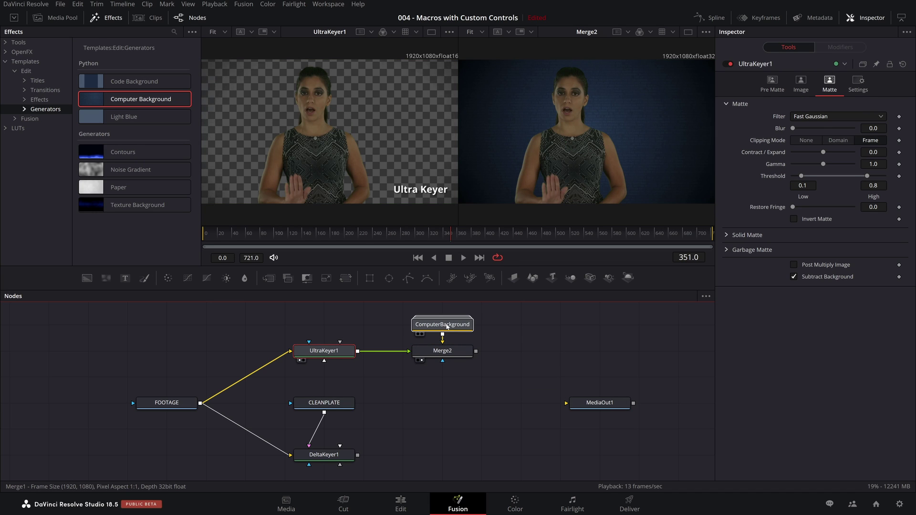
drag(447, 327, 447, 405)
click(438, 353)
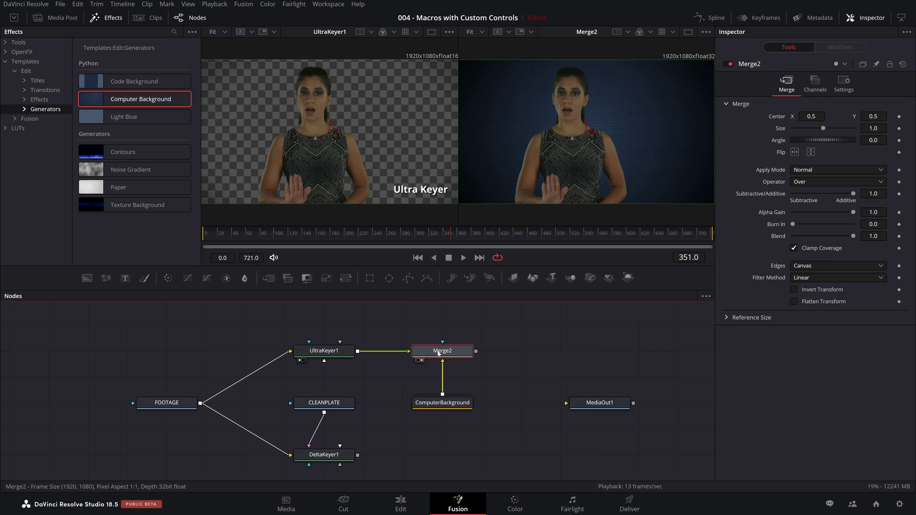
key(1)
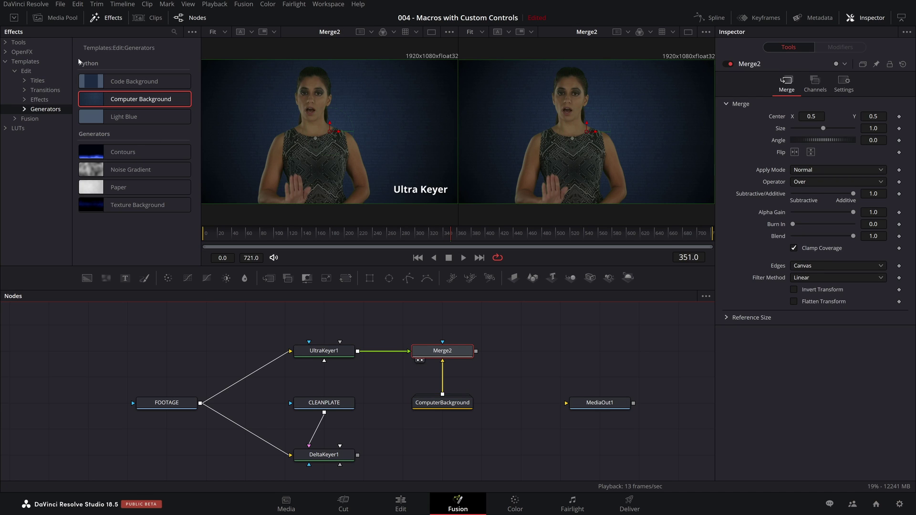
click(108, 18)
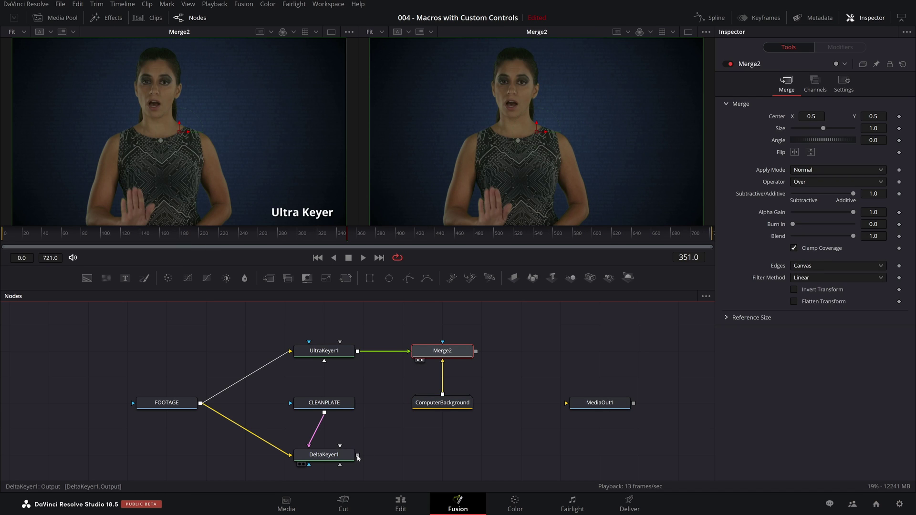
Step: Merge DeltaKeyer1 over ComputerBackground as Merge3 and show it in the right viewer
drag(357, 456, 403, 406)
click(443, 454)
key(2)
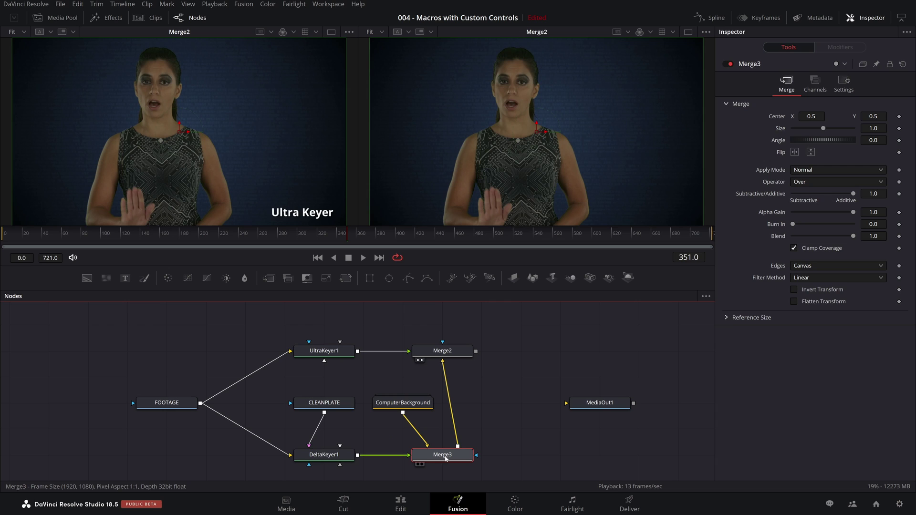
Step: Rearrange the nodes so the one ComputerBackground feeds both Merge2's and Merge3's backgrounds
drag(403, 403, 482, 402)
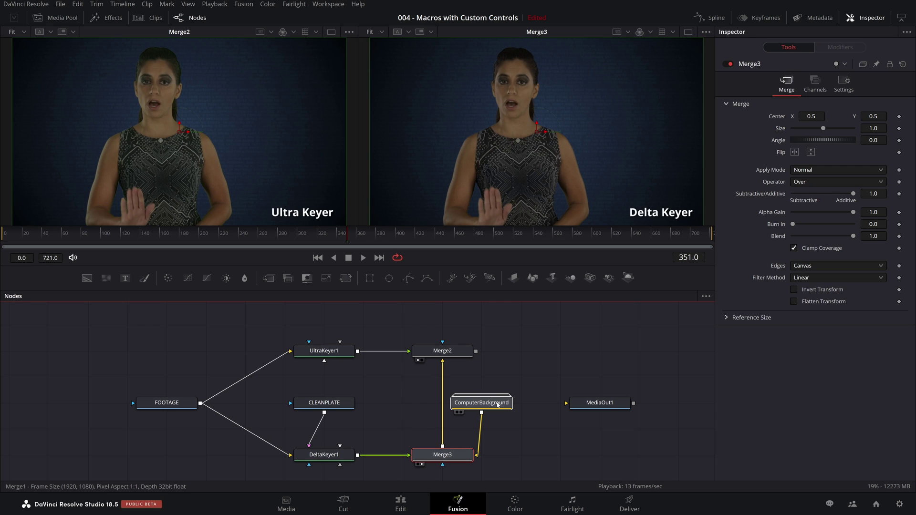
drag(442, 454, 442, 428)
drag(431, 352, 431, 377)
drag(481, 403, 520, 429)
drag(443, 414, 668, 403)
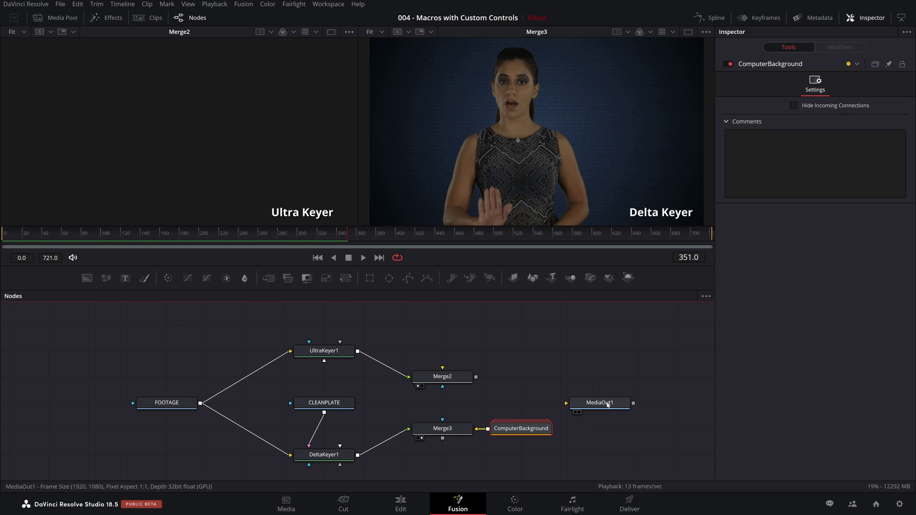
drag(599, 402, 678, 403)
drag(510, 436, 550, 411)
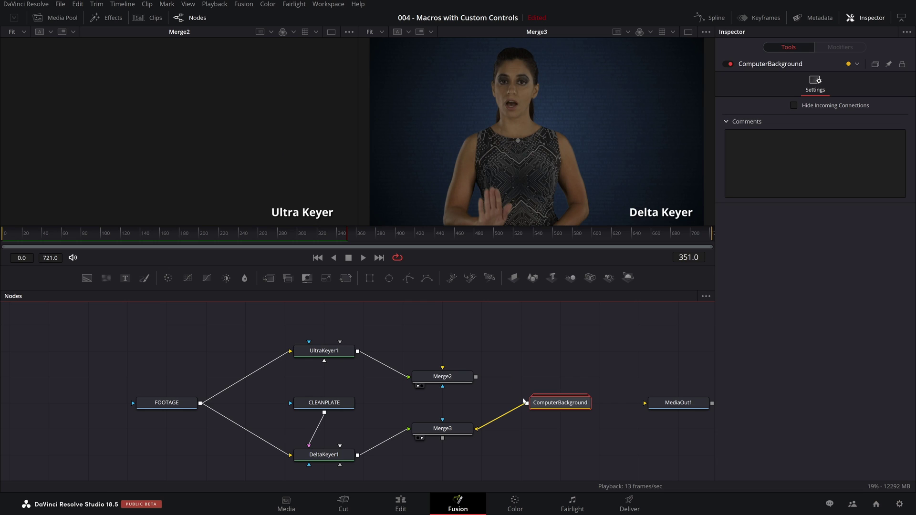
drag(526, 403, 444, 375)
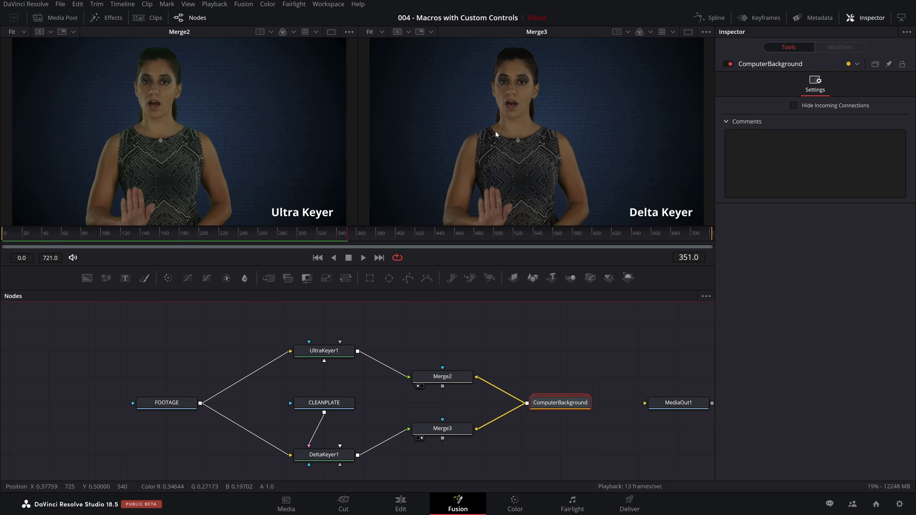
click(443, 382)
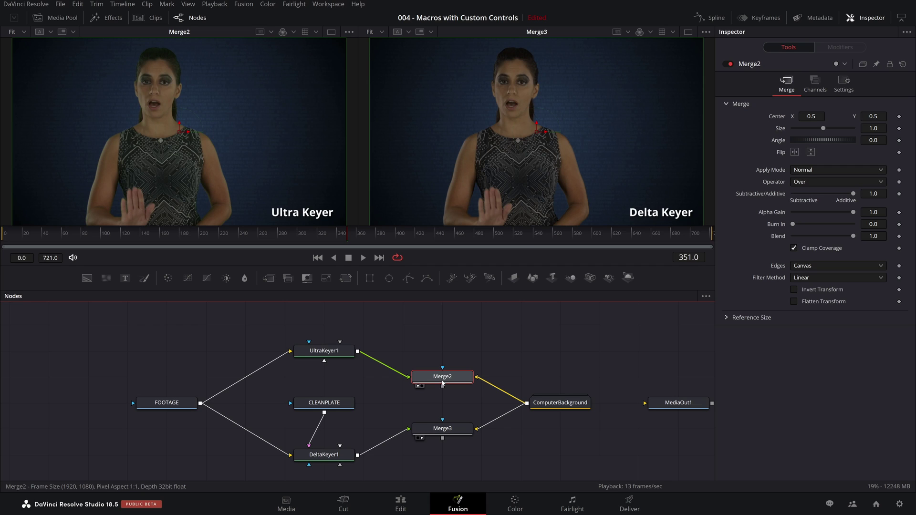
Step: Rename Merge2 to UltraKeyDemo
key(F2)
text(Ultra)
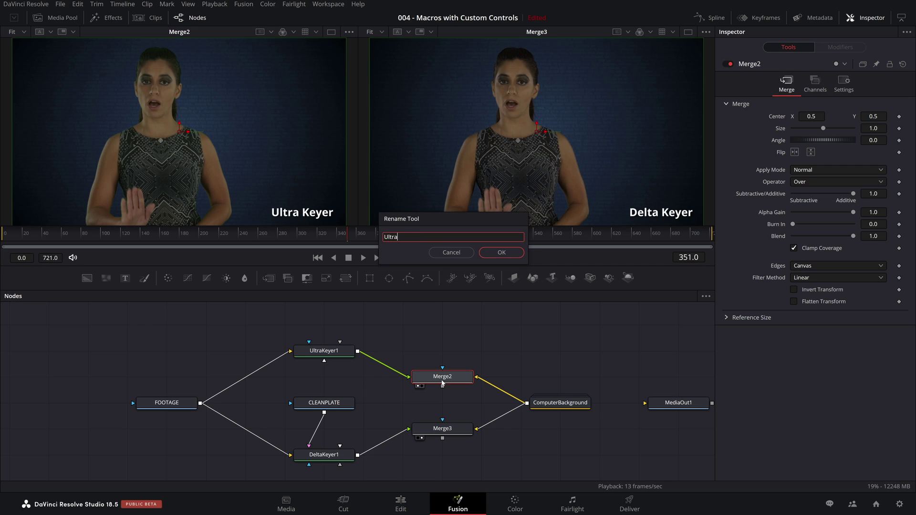
text( KeyDemo)
key(Return)
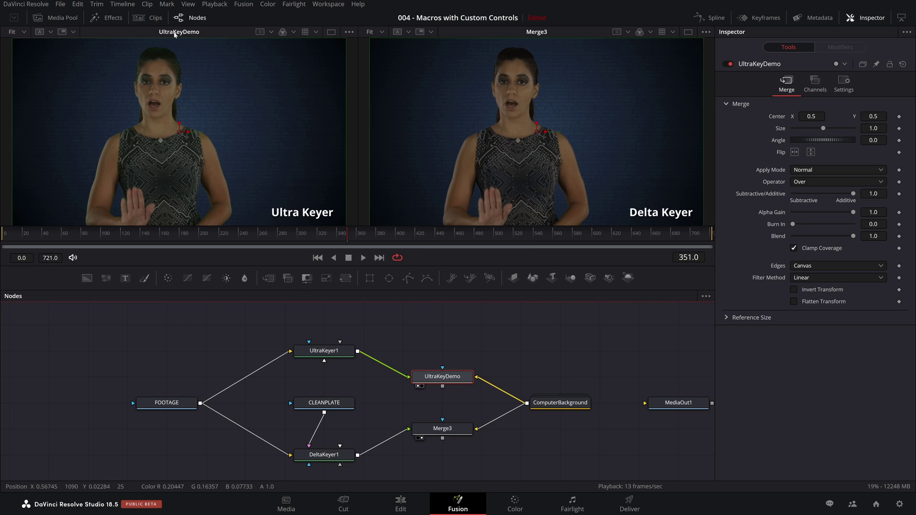
Step: Rename Merge3 to DeltaKeyDemo
click(446, 428)
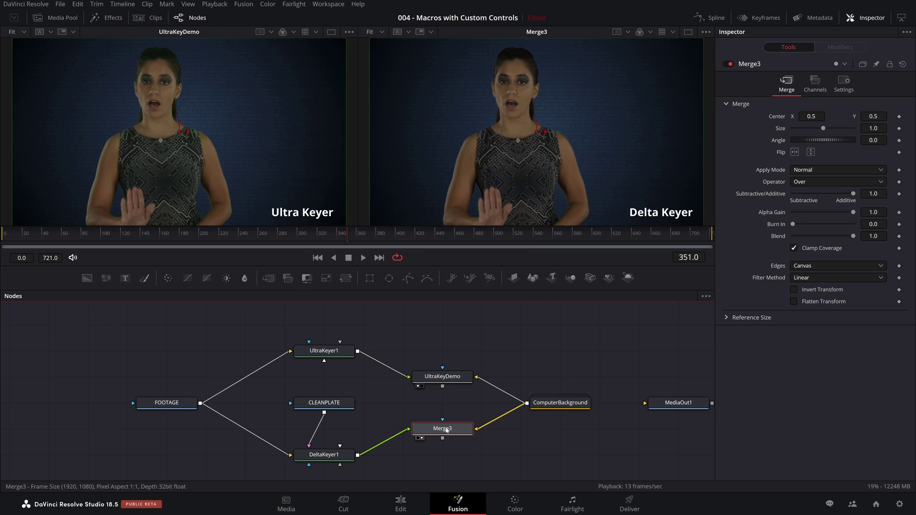
key(F2)
text(Delta )
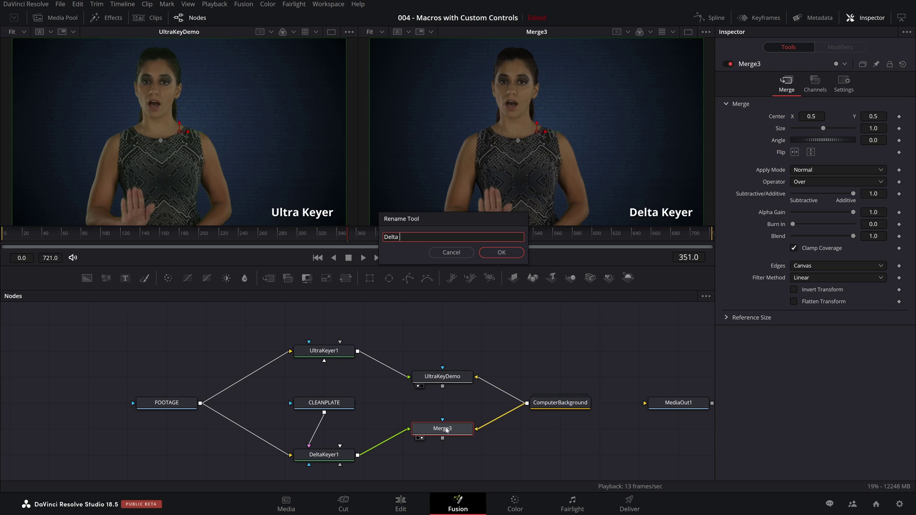
text(KeyDemo)
key(Return)
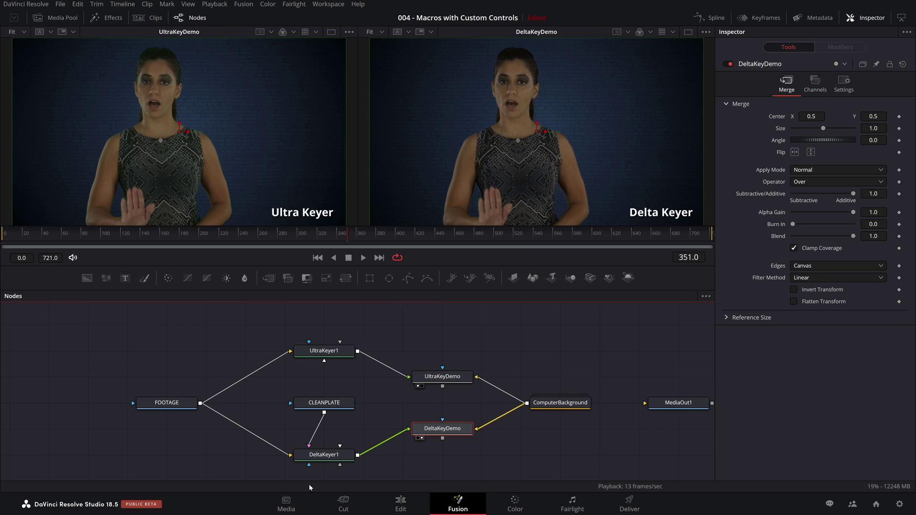
click(534, 341)
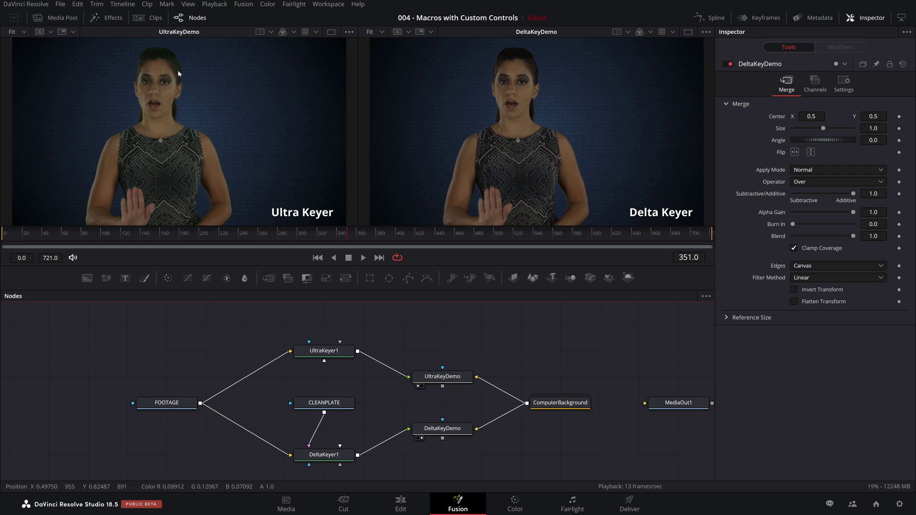
Step: Zoom both viewers to 583% and pan to the host's eye to compare skin spill
scroll(177, 70, up, 5)
scroll(177, 71, up, 2)
scroll(477, 78, up, 6)
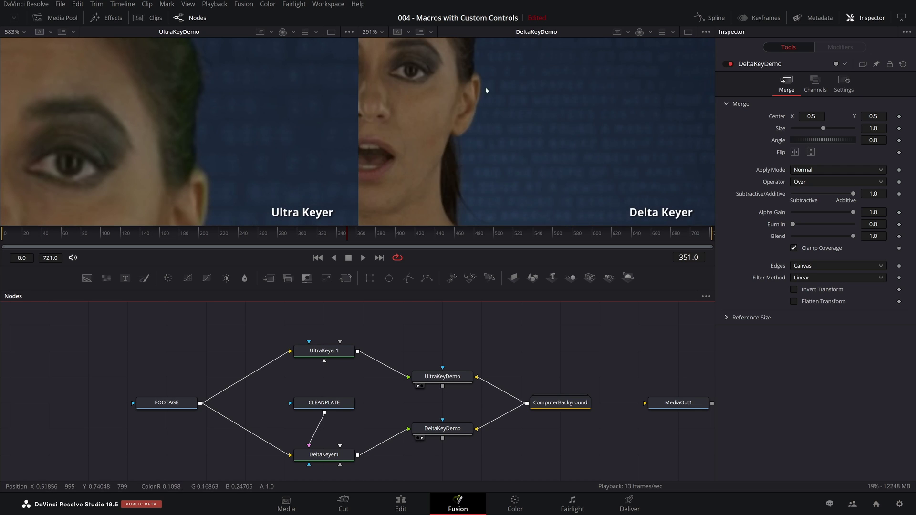
drag(473, 75, 568, 199)
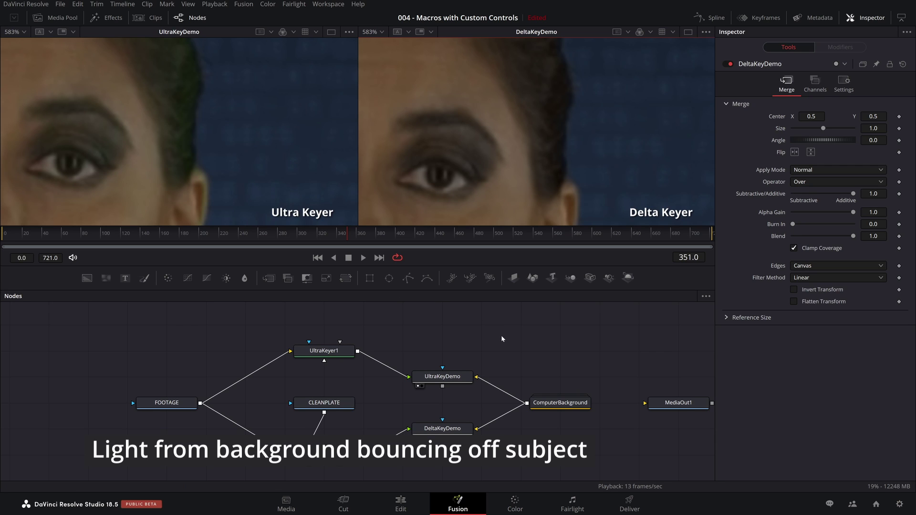
drag(501, 335, 496, 332)
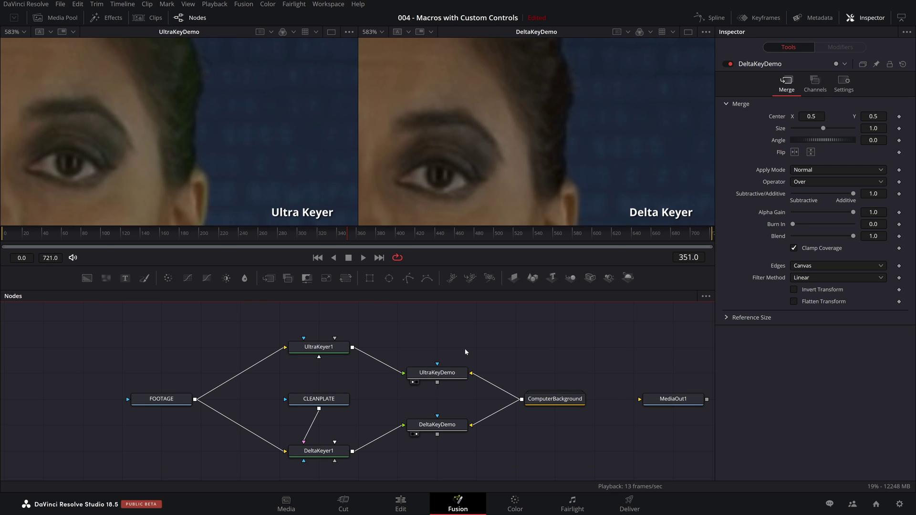
click(455, 373)
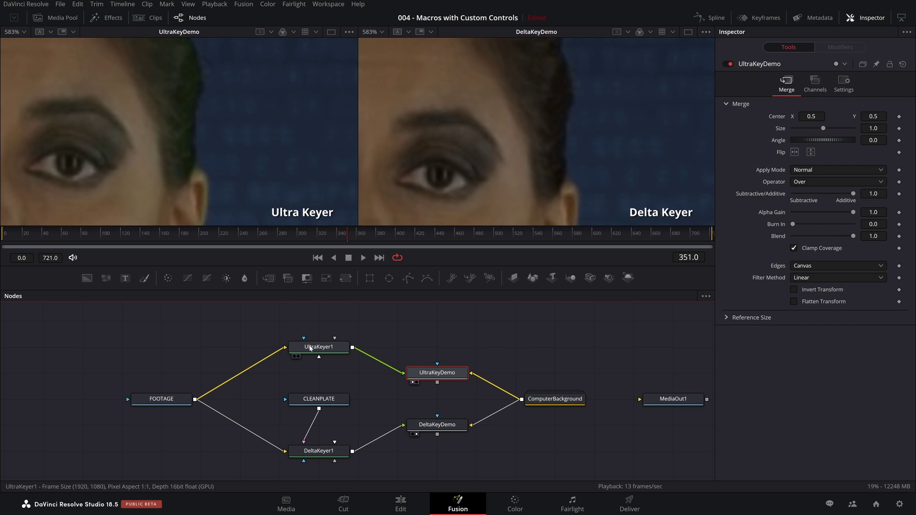
Step: On UltraKeyer1's Image tab, try Medium spill method, then revert it to None
click(311, 347)
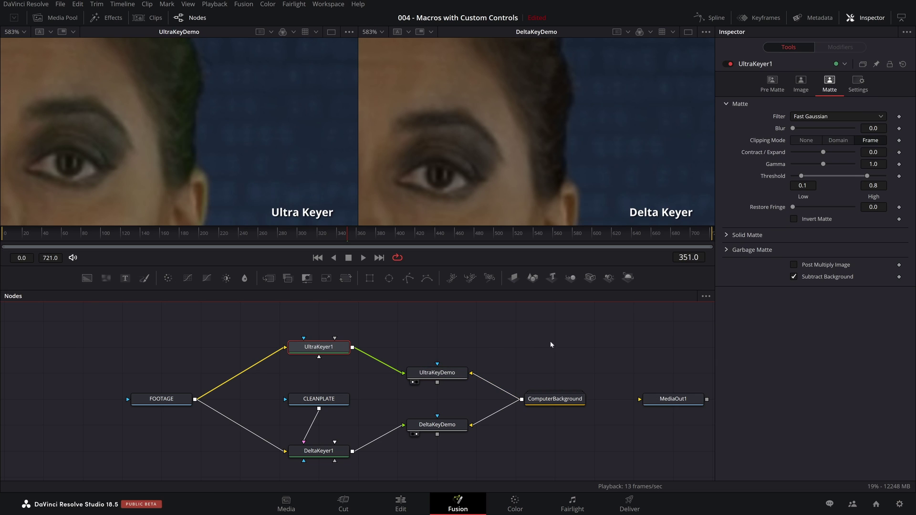
click(810, 86)
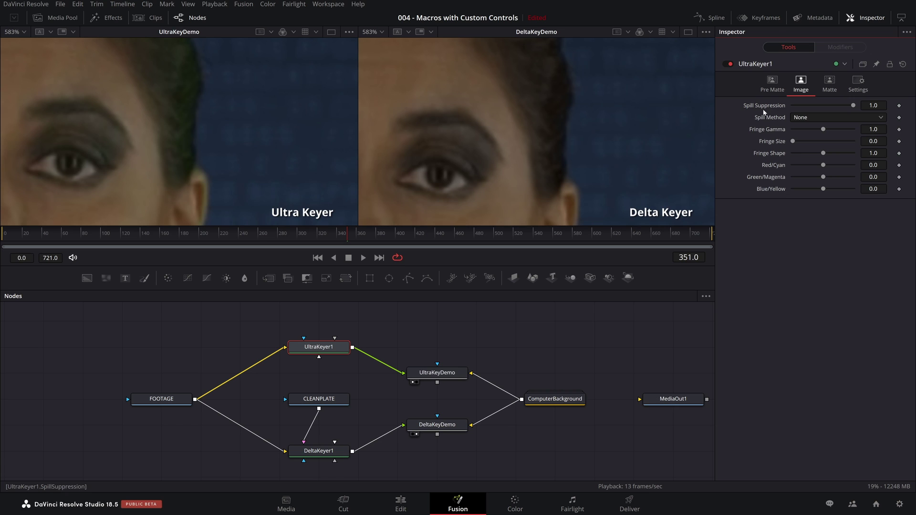
click(825, 117)
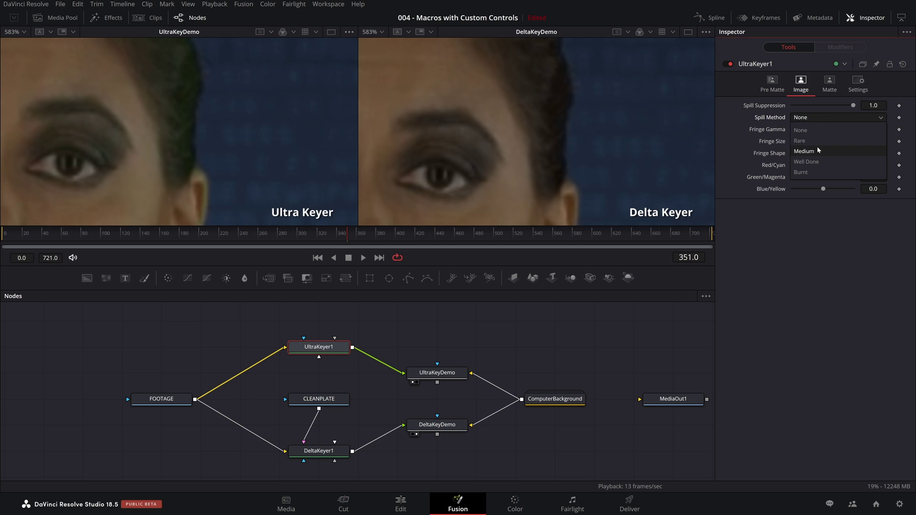
click(817, 149)
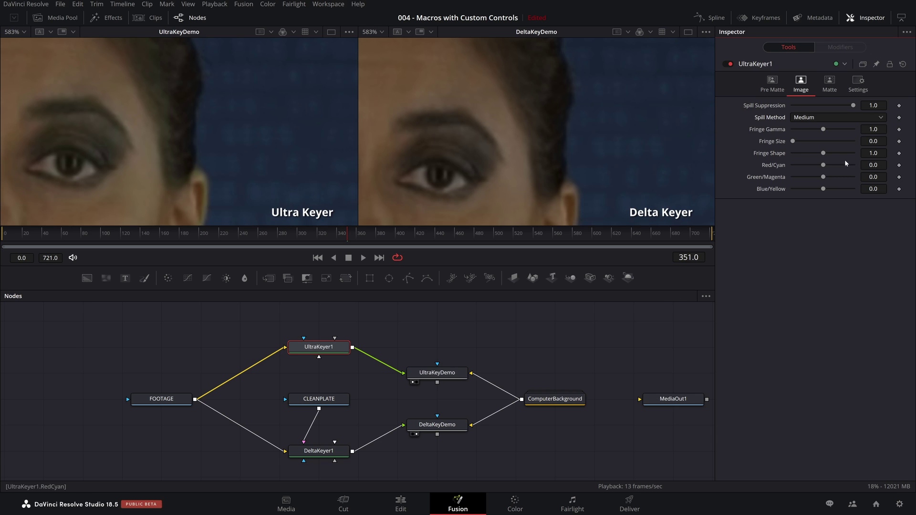
click(805, 121)
click(806, 128)
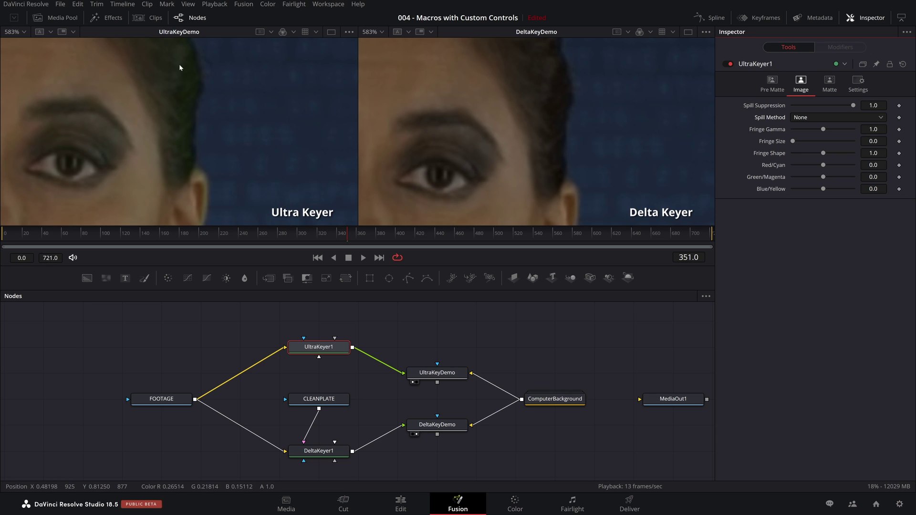
Step: Cycle the spill method through Medium, Well Done and Burnt, ending on Well Done
click(837, 118)
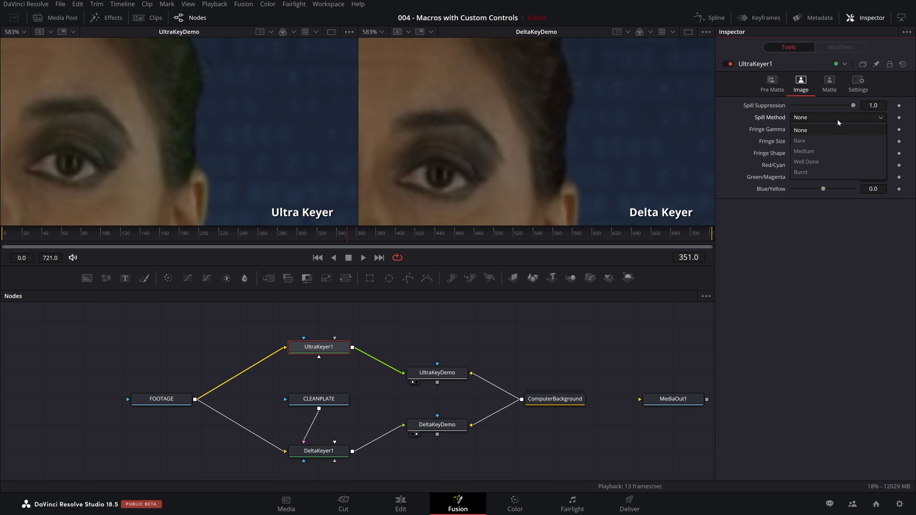
click(833, 151)
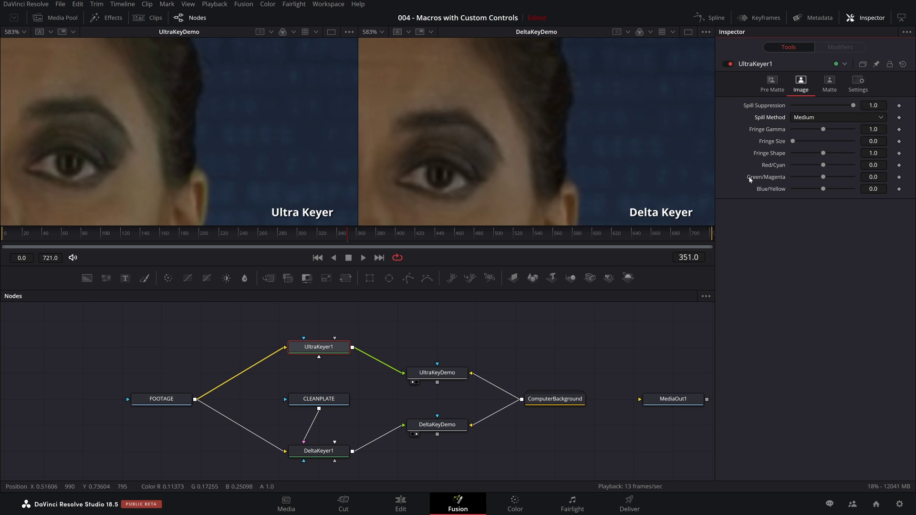
click(820, 118)
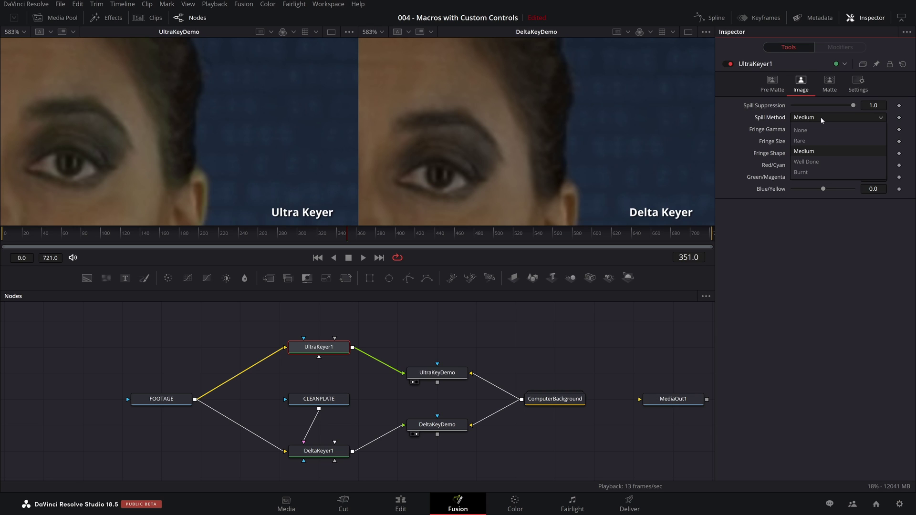
click(819, 161)
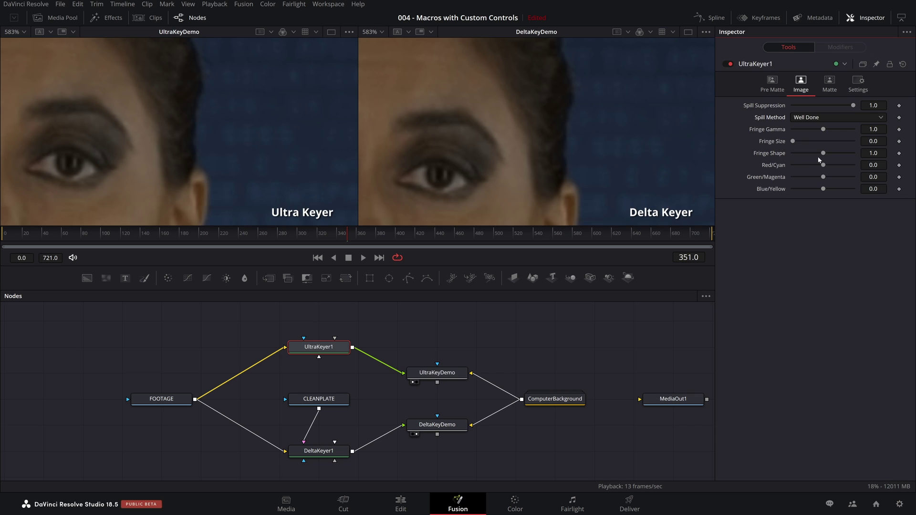
click(819, 119)
click(811, 172)
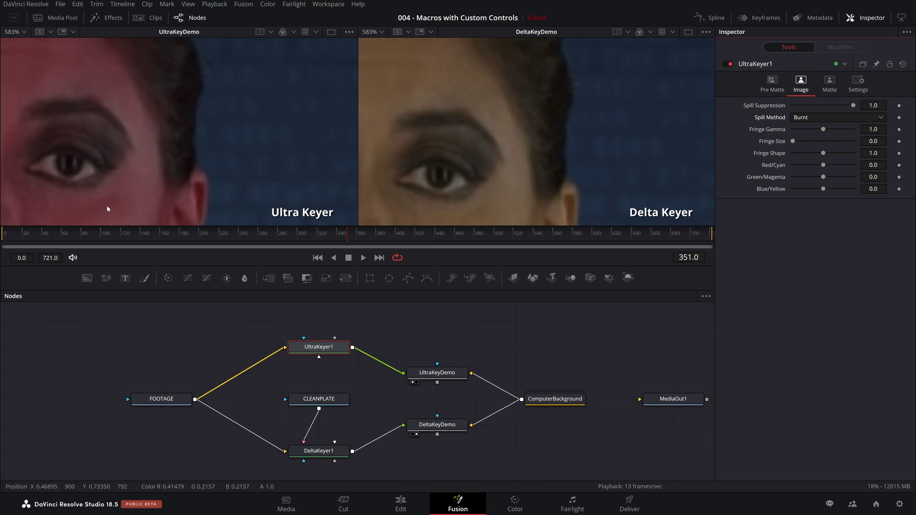
click(812, 117)
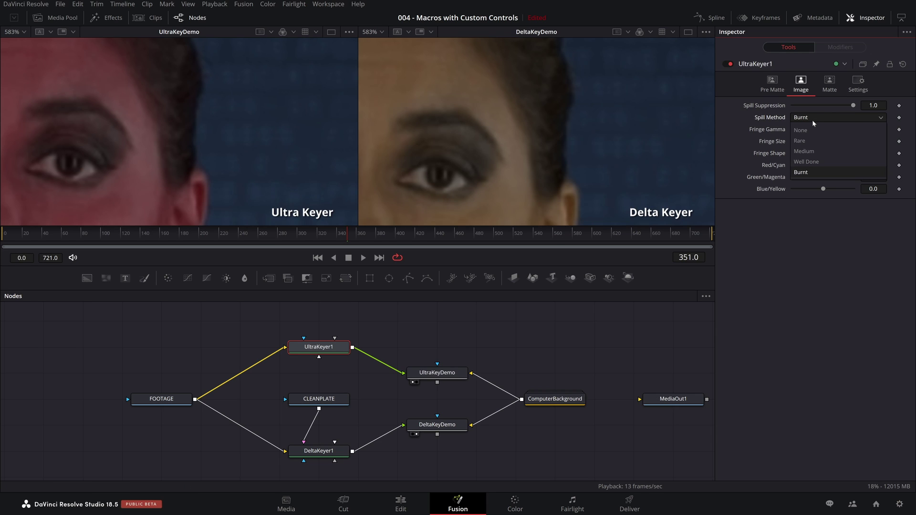
click(819, 163)
Step: On DeltaKeyer1's Fringe tab, try Medium spill method, then set it back to None
click(318, 451)
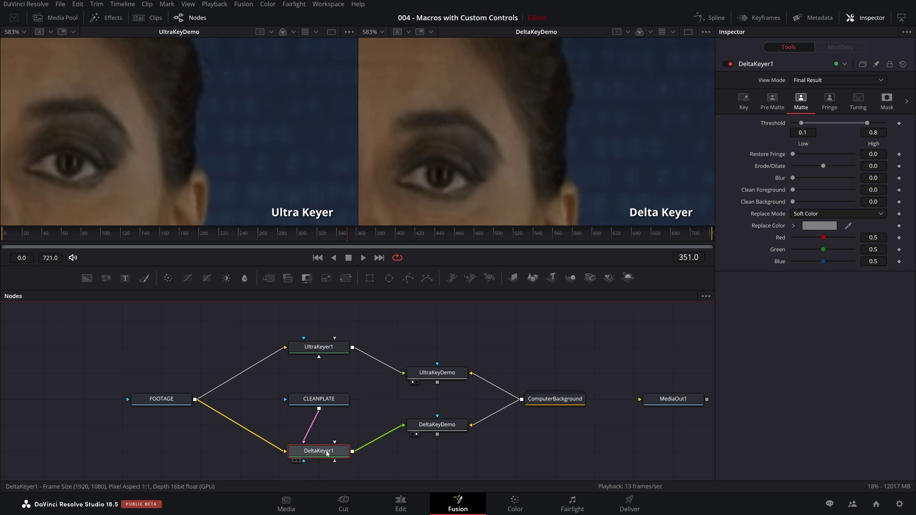
click(772, 100)
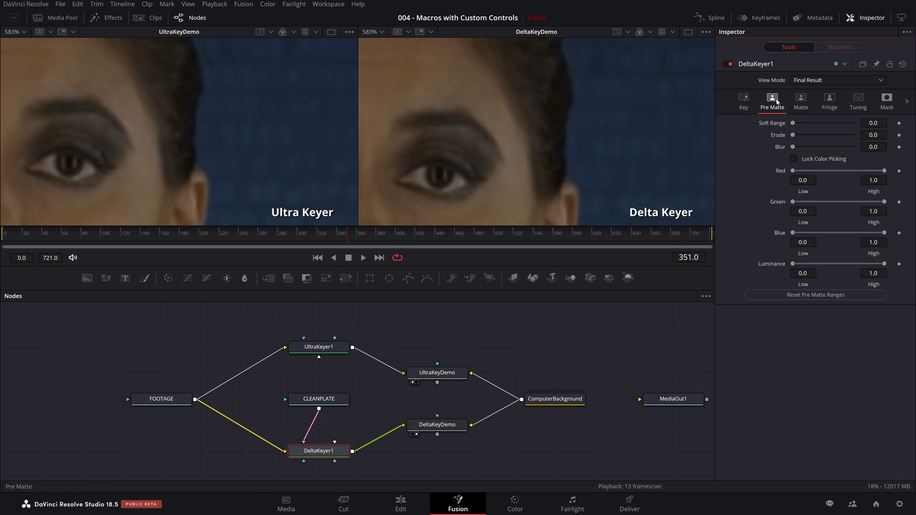
click(829, 99)
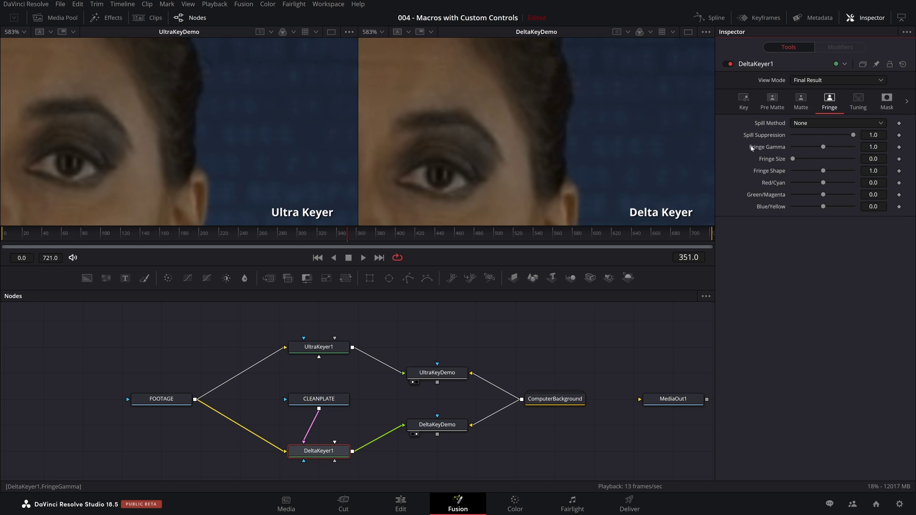
click(821, 123)
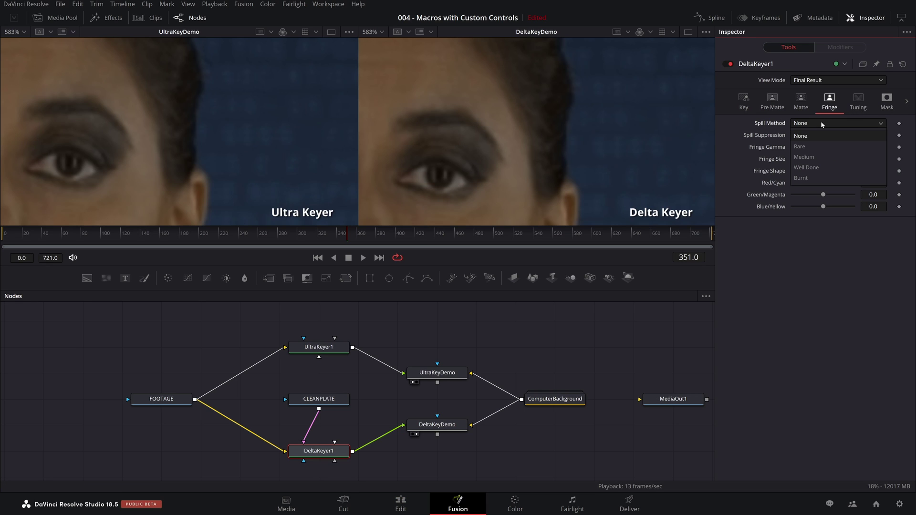
click(812, 157)
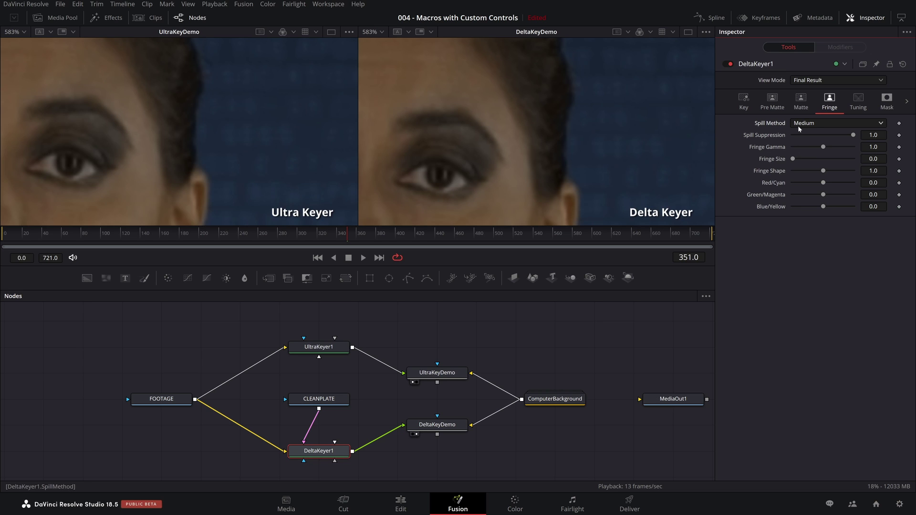
click(806, 124)
click(800, 136)
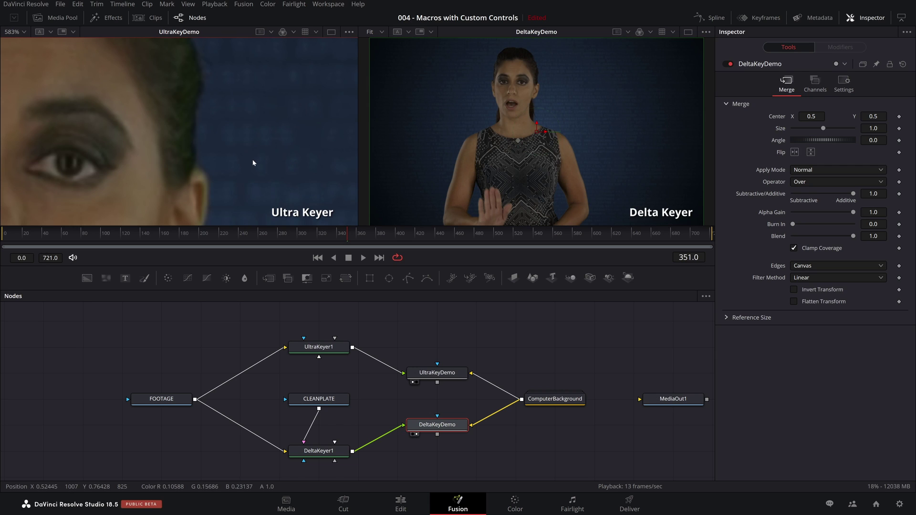
Step: Fit the frame, check DeltaKeyer1's matte thresholds, and switch to a single large viewer
key(ctrl+f)
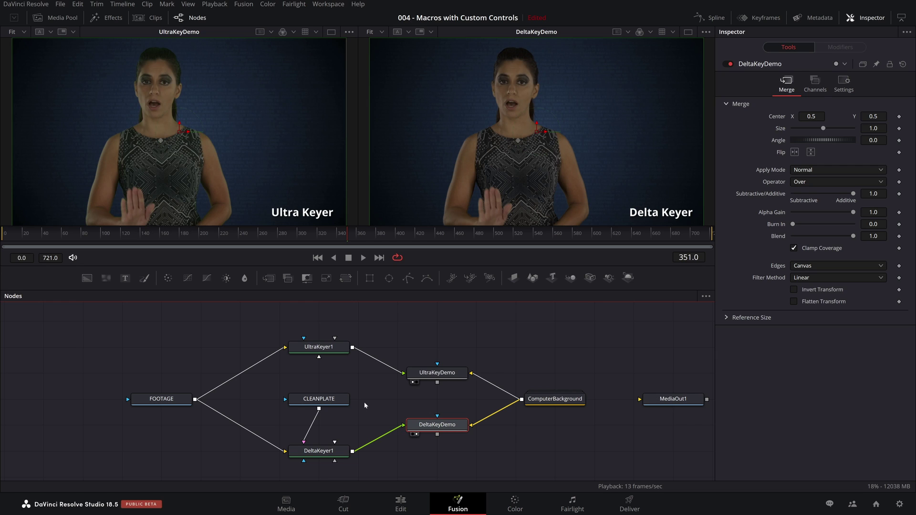
click(321, 403)
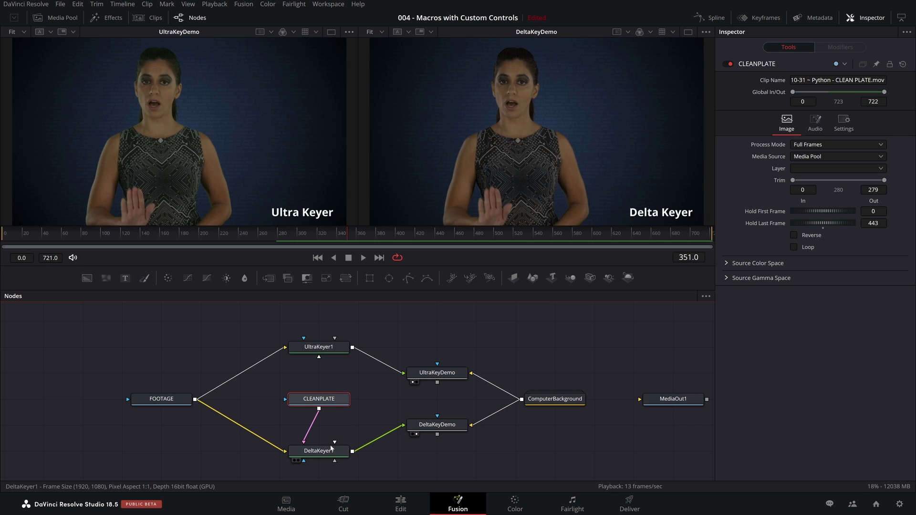
click(331, 450)
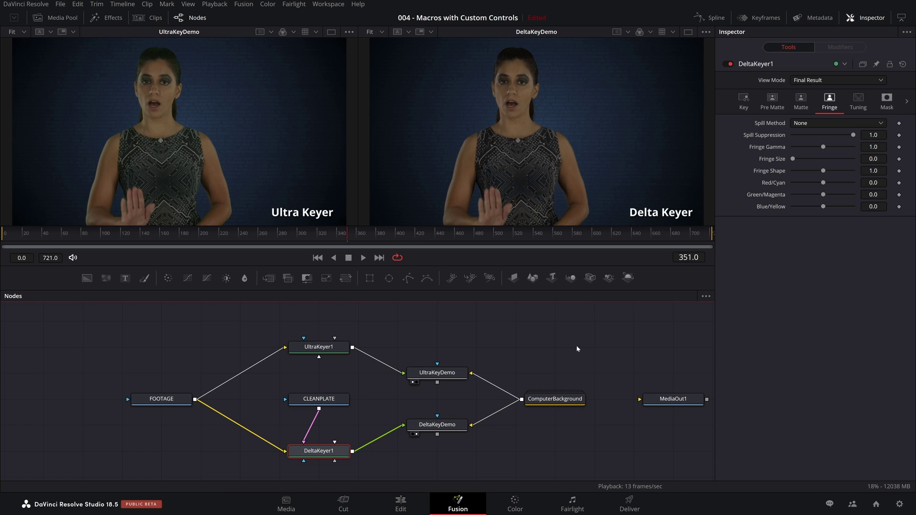
click(805, 98)
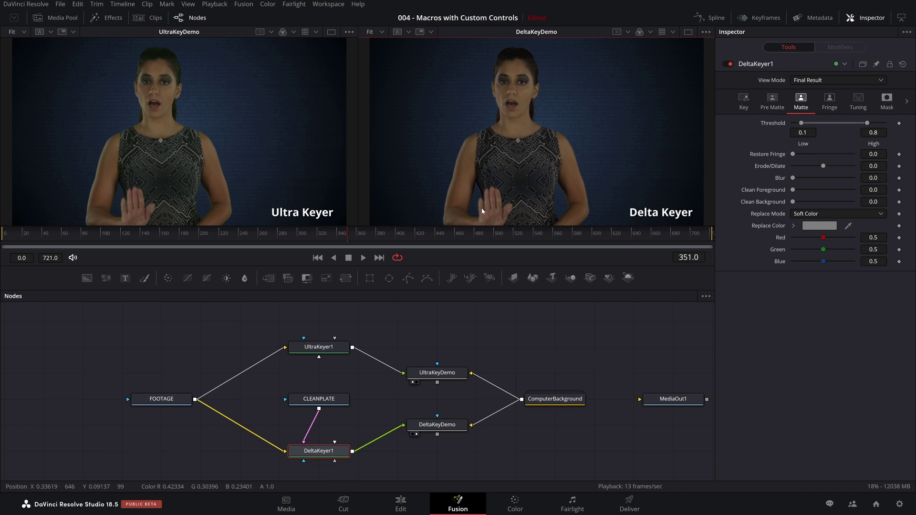
click(686, 32)
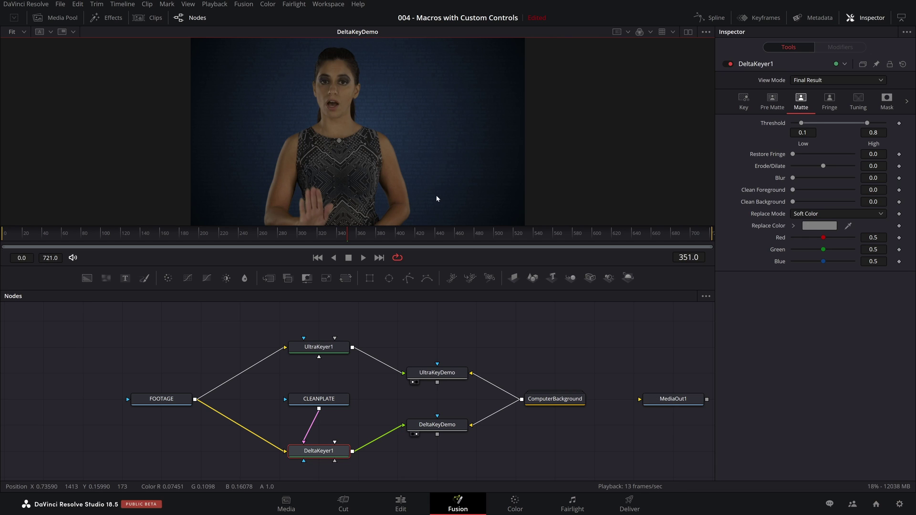
Step: View the UltraKeyDemo composite, then UltraKeyer1's matte as the alpha channel
click(321, 345)
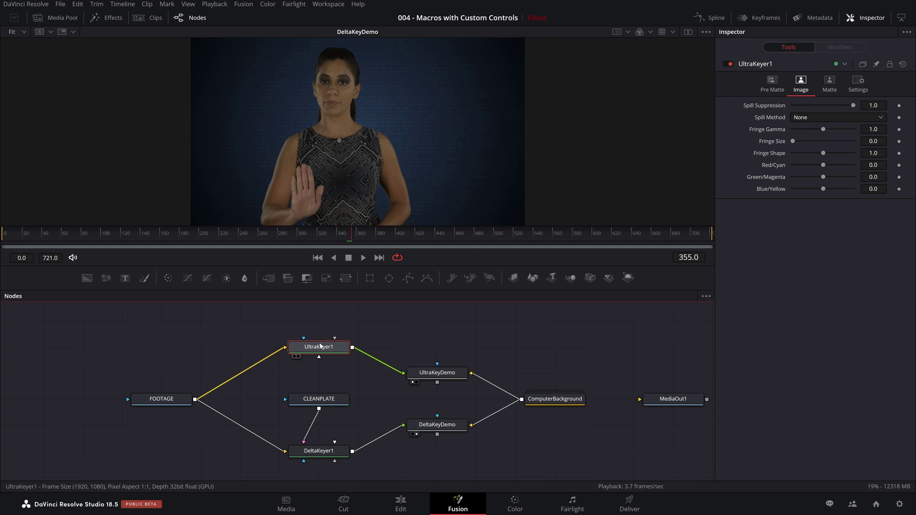
key(1)
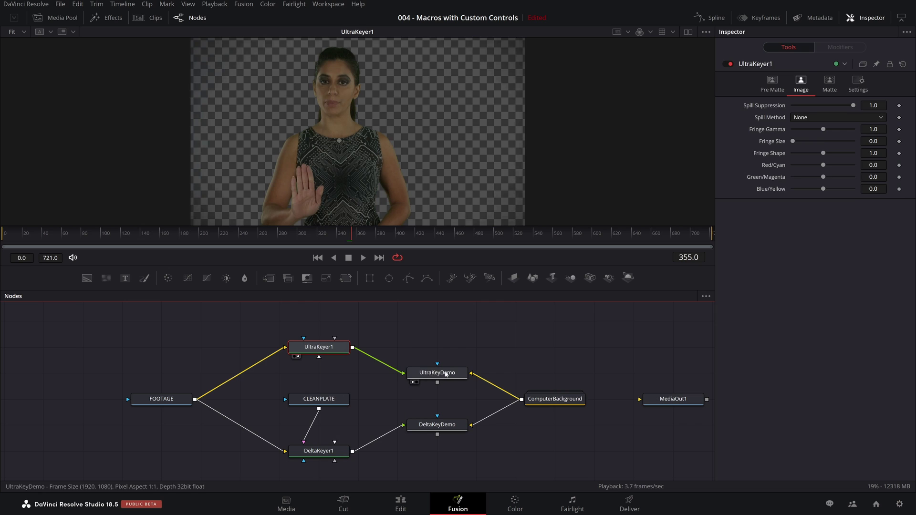
click(444, 372)
key(1)
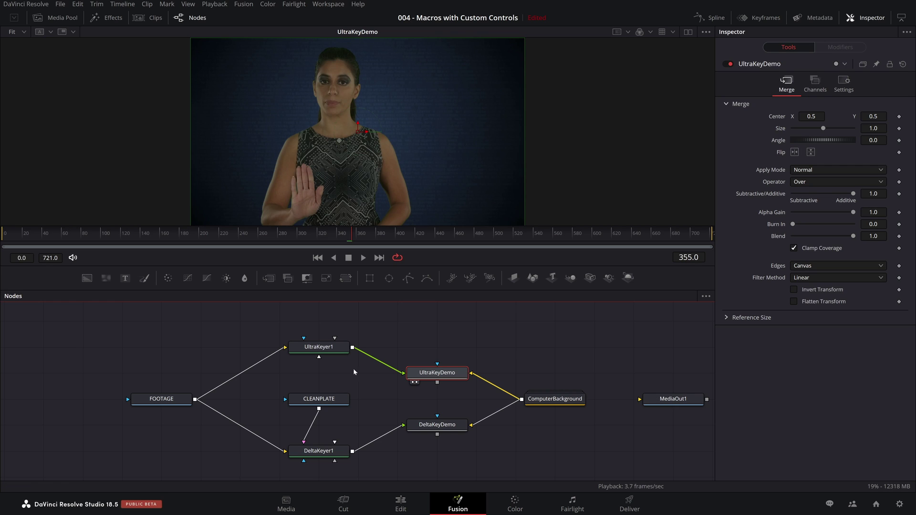
click(318, 347)
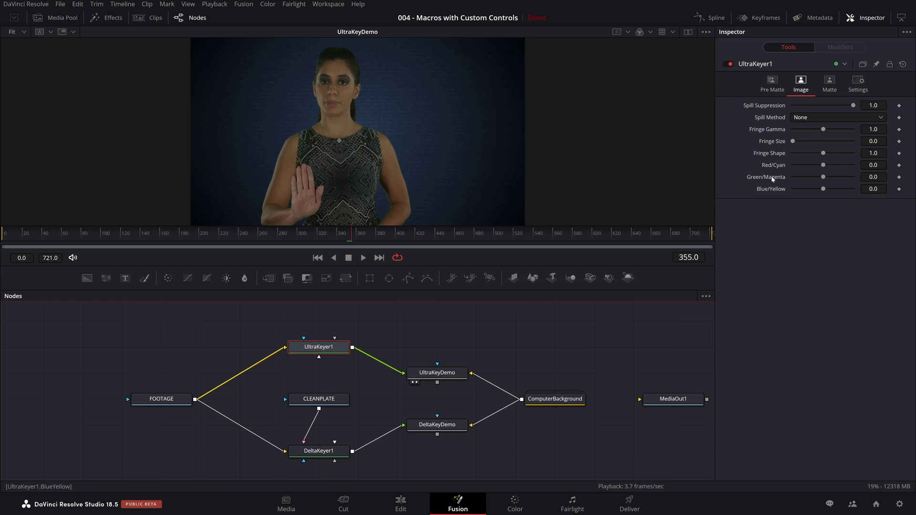
click(829, 83)
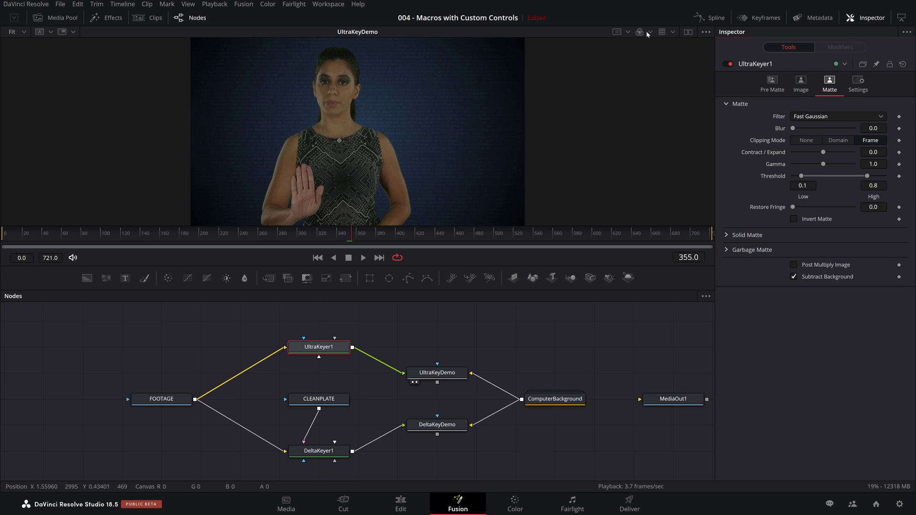
click(640, 32)
click(336, 350)
key(1)
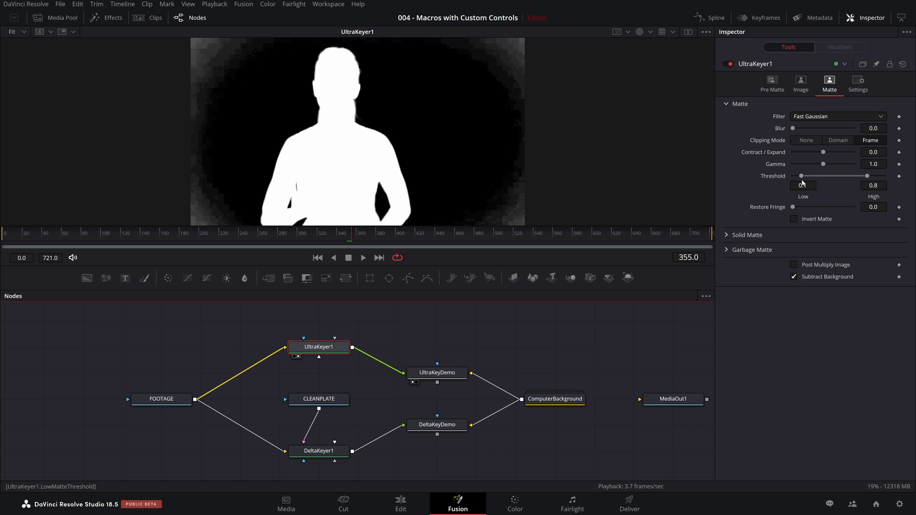
Step: Test raising Threshold Low to 0.394, restore 0.1, then view DeltaKeyDemo
drag(802, 176, 828, 176)
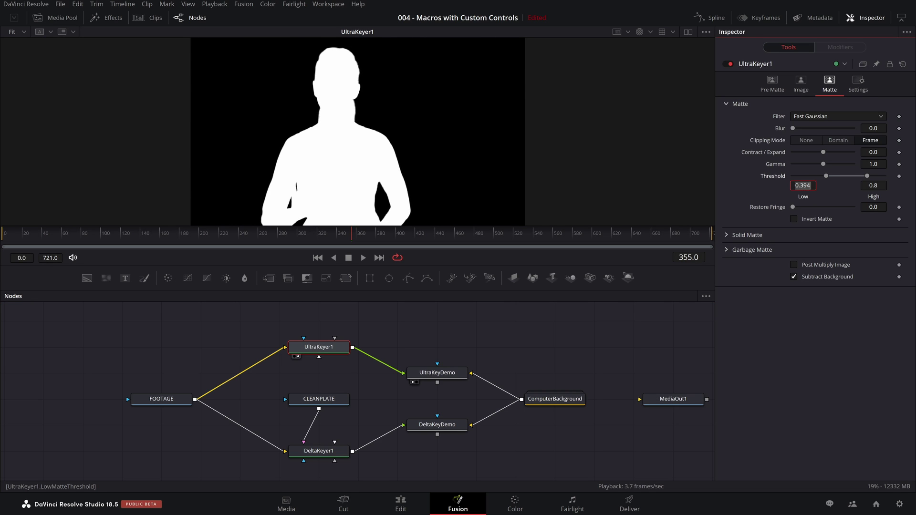
text(0.1)
key(Tab)
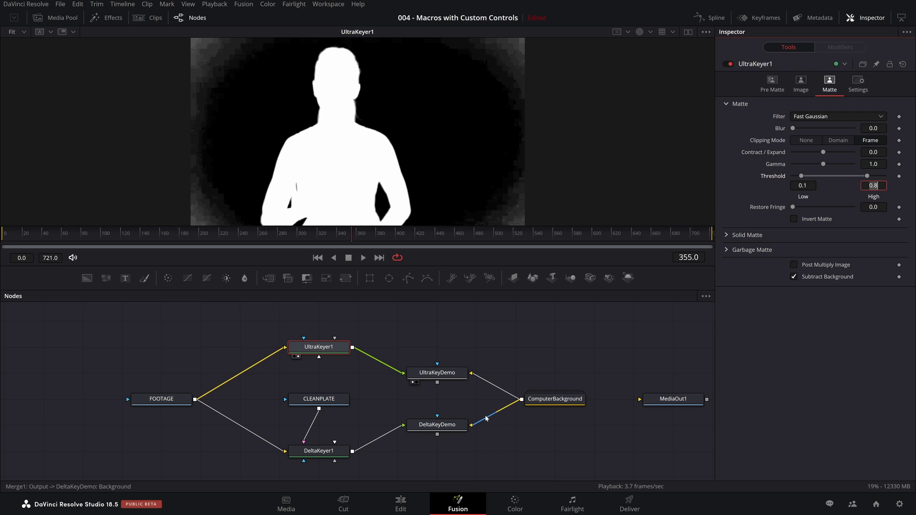
click(442, 429)
key(1)
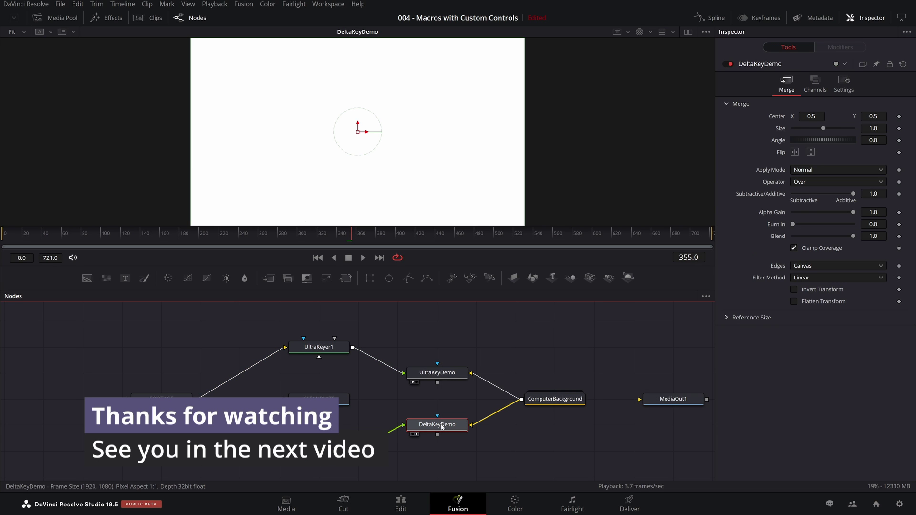